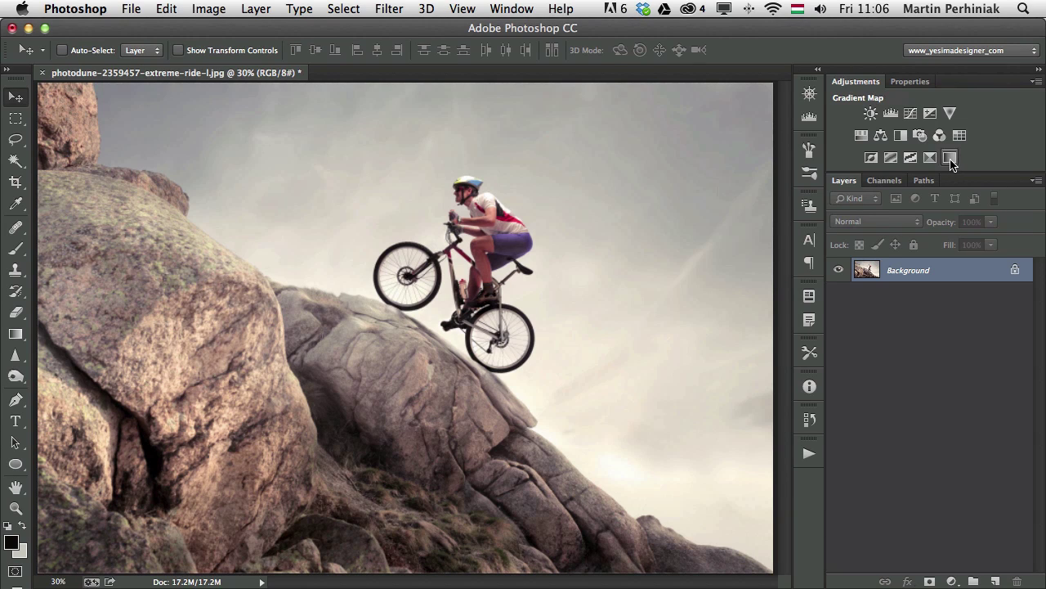
# Add a Gradient Map adjustment layer above the Background, toggling Reverse on and then off.
pyautogui.click(950, 159)
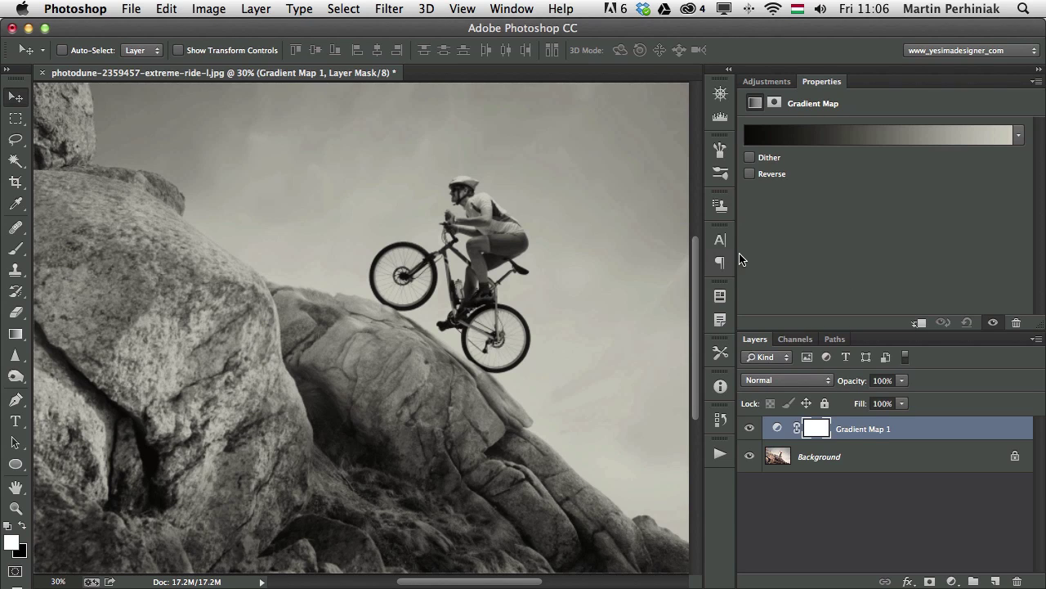
pyautogui.moveTo(752, 251); pyautogui.dragTo(889, 228)
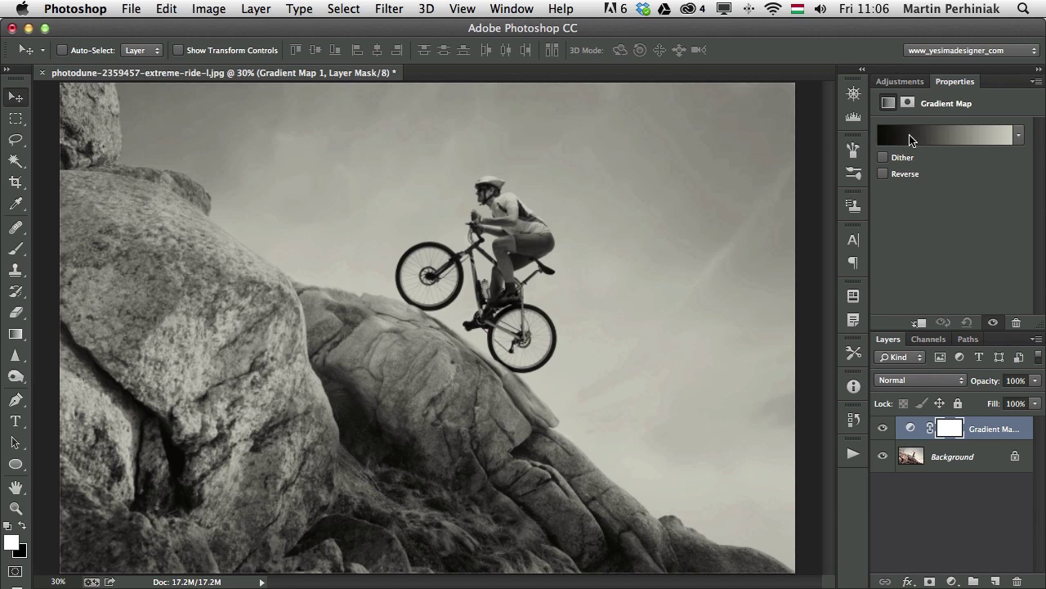
pyautogui.click(884, 175)
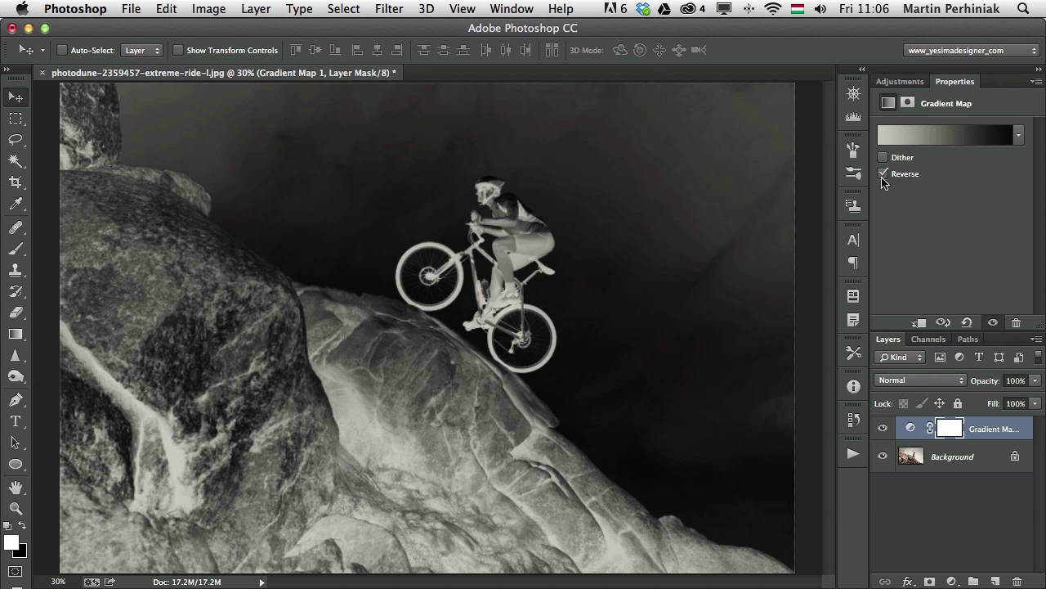
pyautogui.click(883, 176)
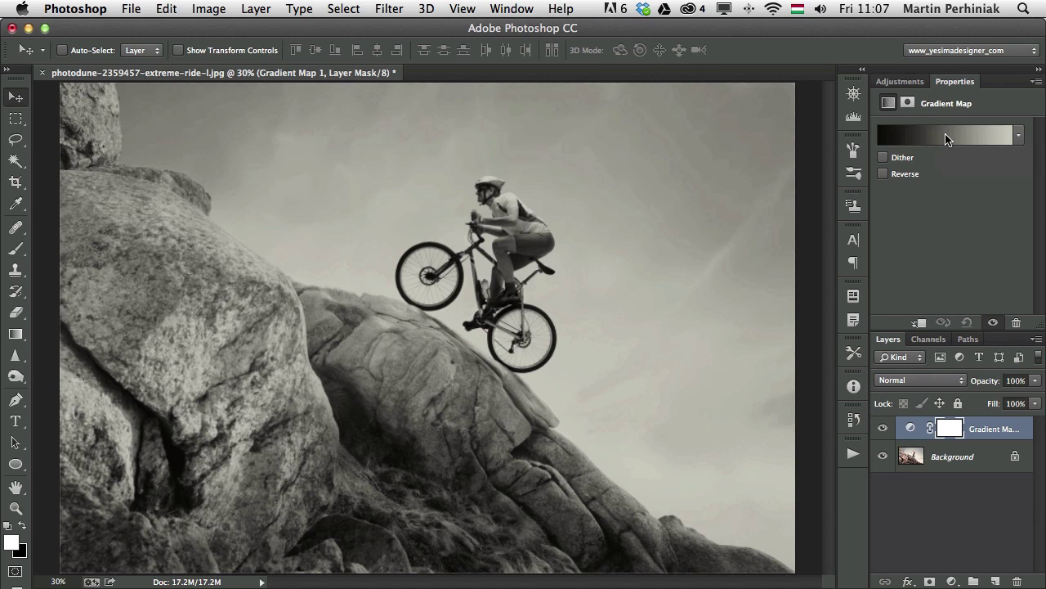
# Try the Pink, silver, orange and black-white presets, then apply the dark-blue-to-pale-yellow gradient preset.
pyautogui.click(1019, 137)
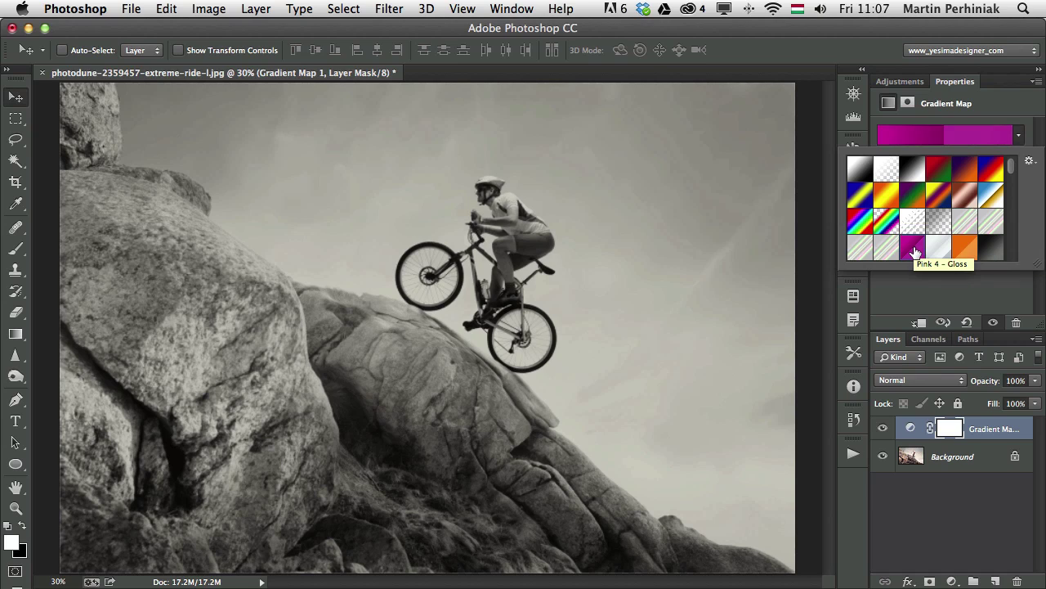
pyautogui.click(914, 251)
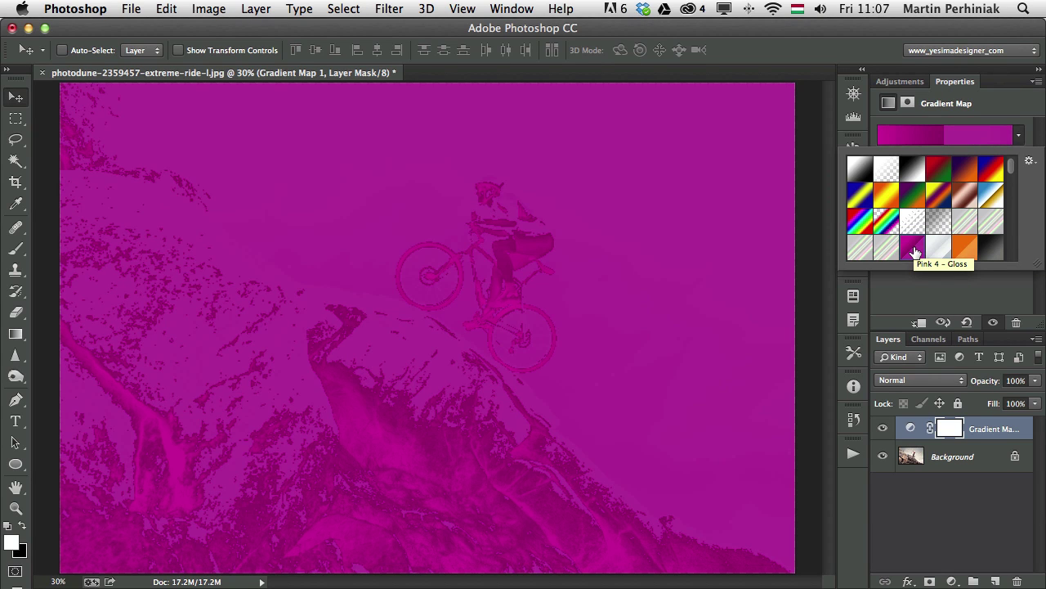
pyautogui.click(936, 250)
pyautogui.click(968, 256)
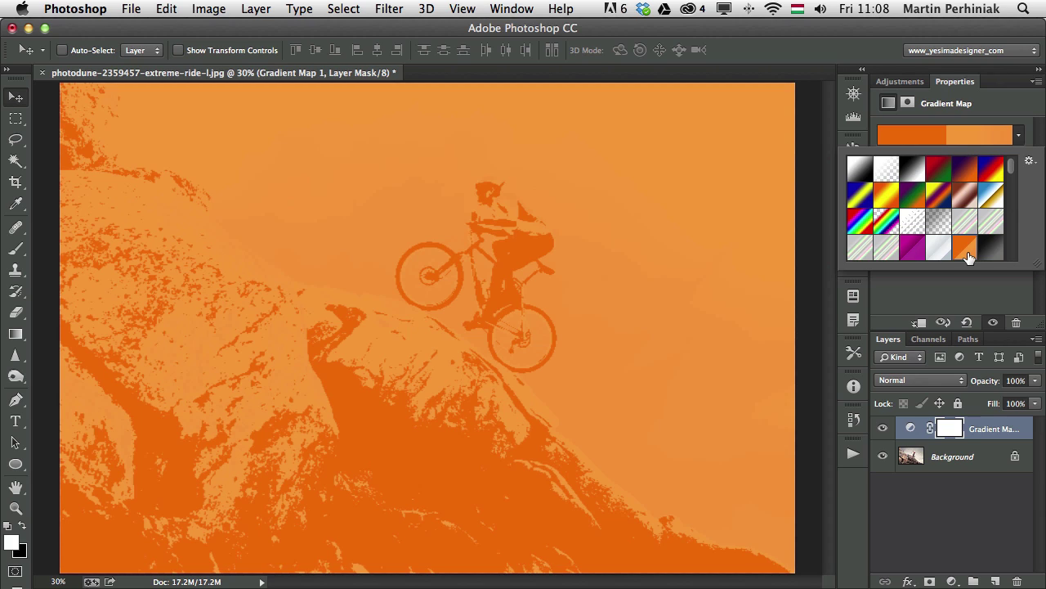
pyautogui.moveTo(1012, 167); pyautogui.dragTo(1011, 187)
pyautogui.click(994, 177)
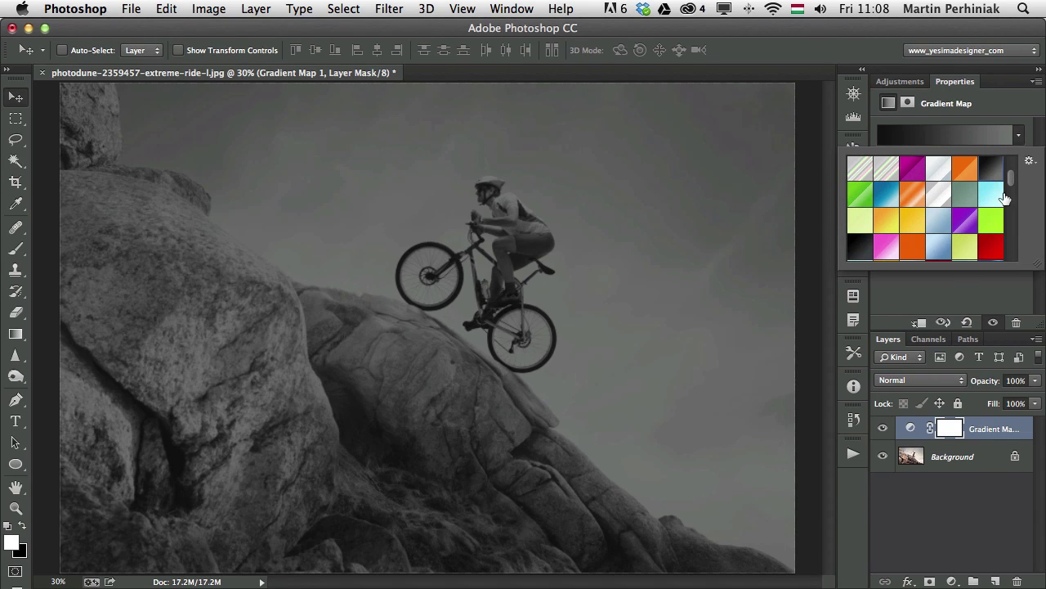
pyautogui.moveTo(1013, 177); pyautogui.dragTo(1014, 255)
pyautogui.click(969, 255)
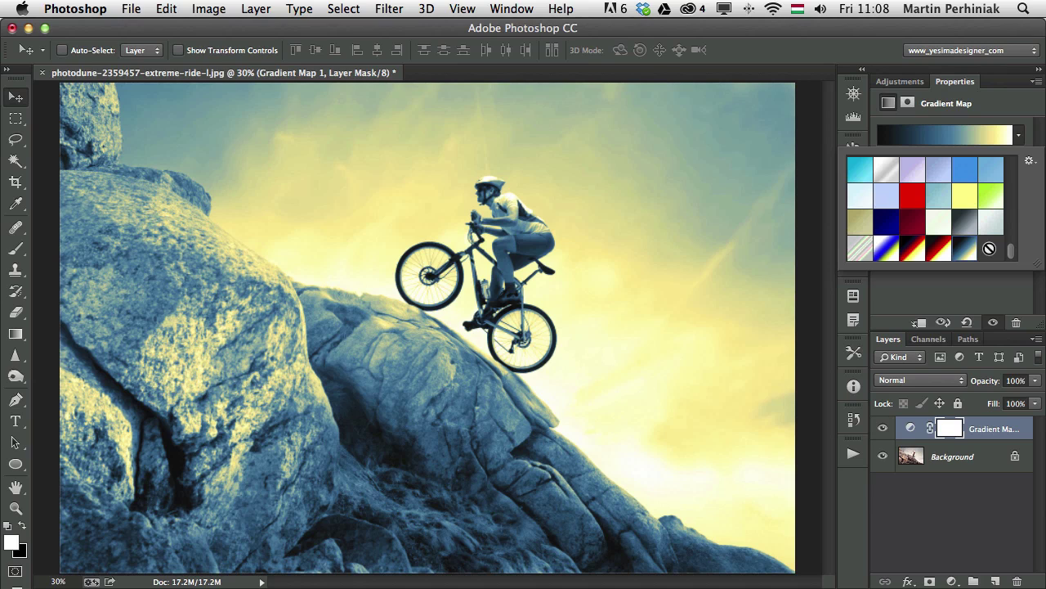
# Cycle the Gradient Map layer's blend modes from Dissolve through Color Dodge, settling on Overlay.
pyautogui.click(1012, 115)
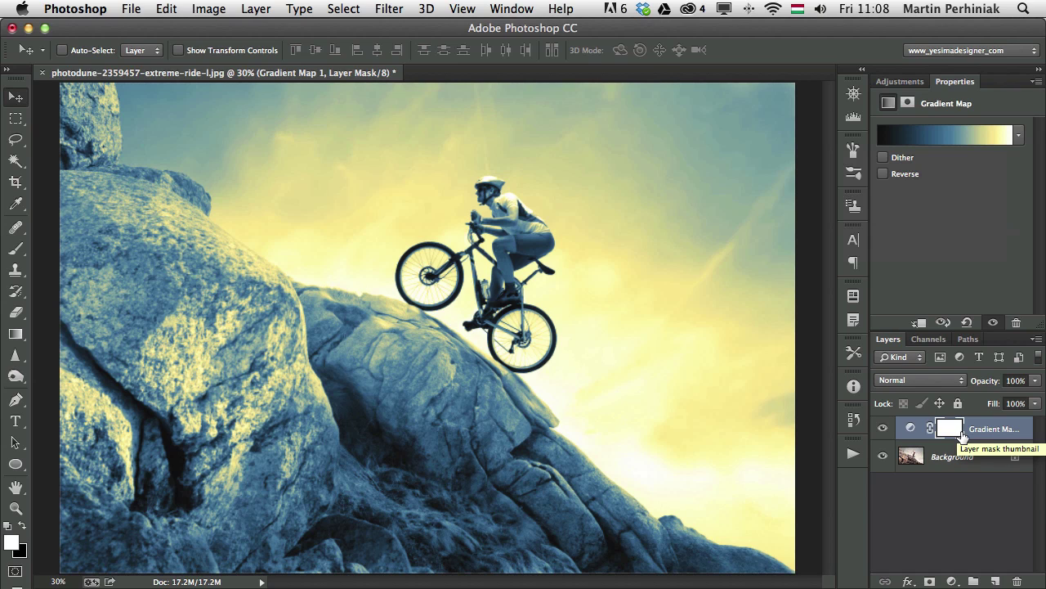
pyautogui.click(908, 383)
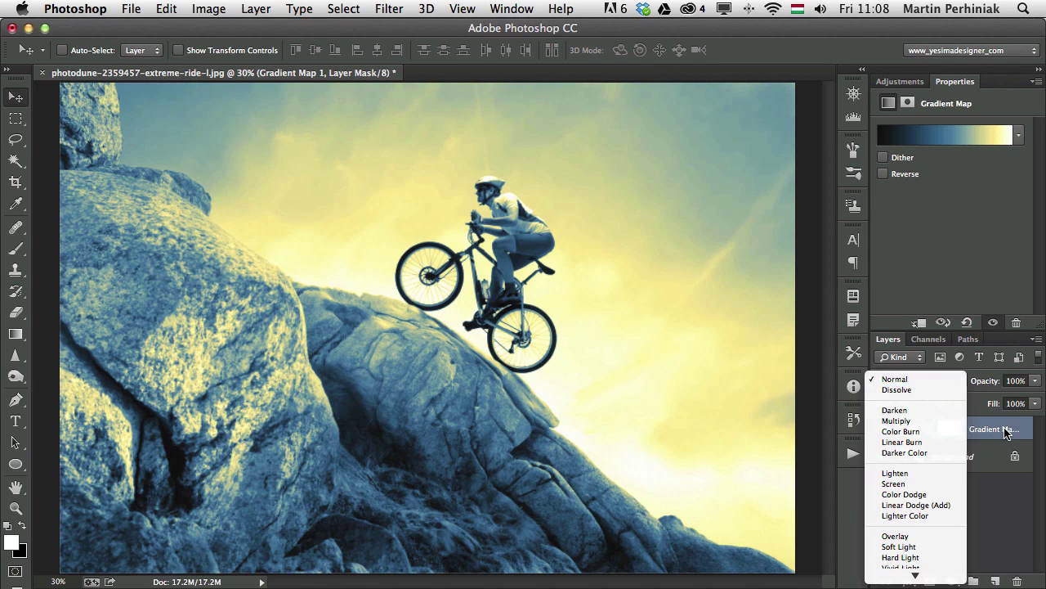
pyautogui.click(1005, 434)
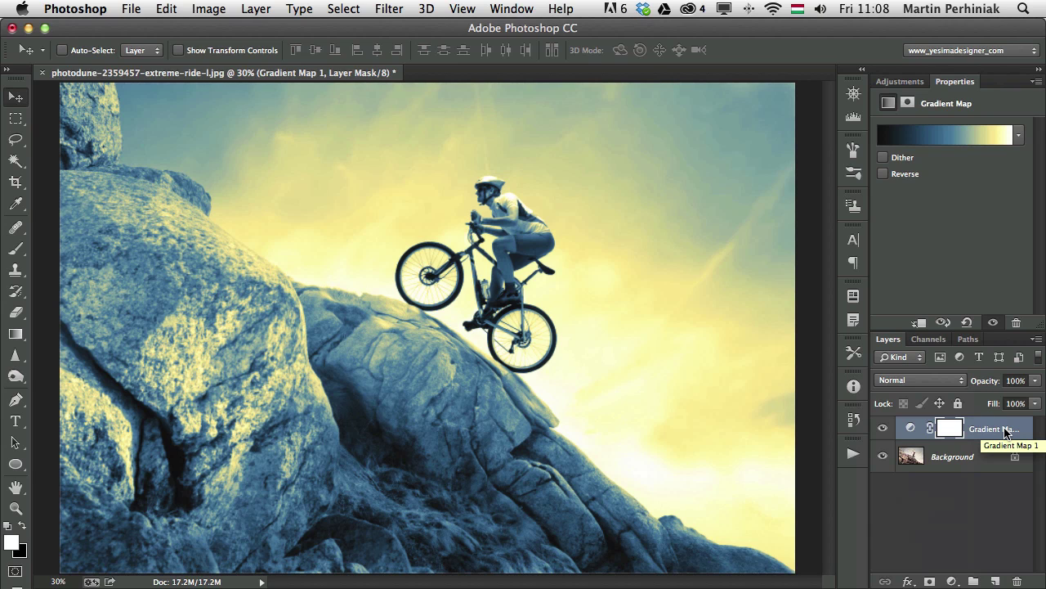
pyautogui.hotkey('shift', '+')
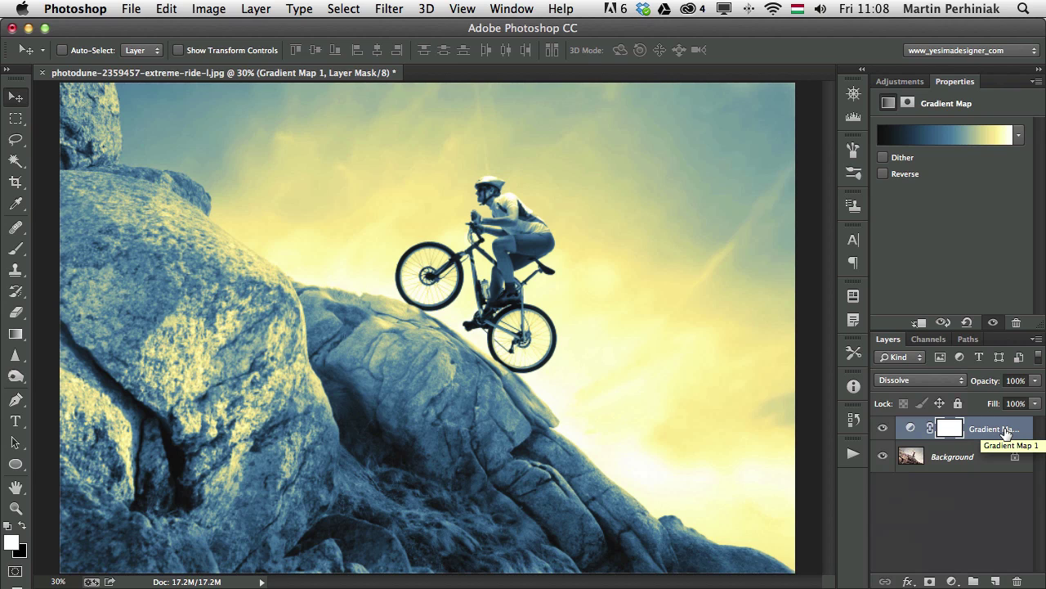
pyautogui.hotkey('shift', '+')
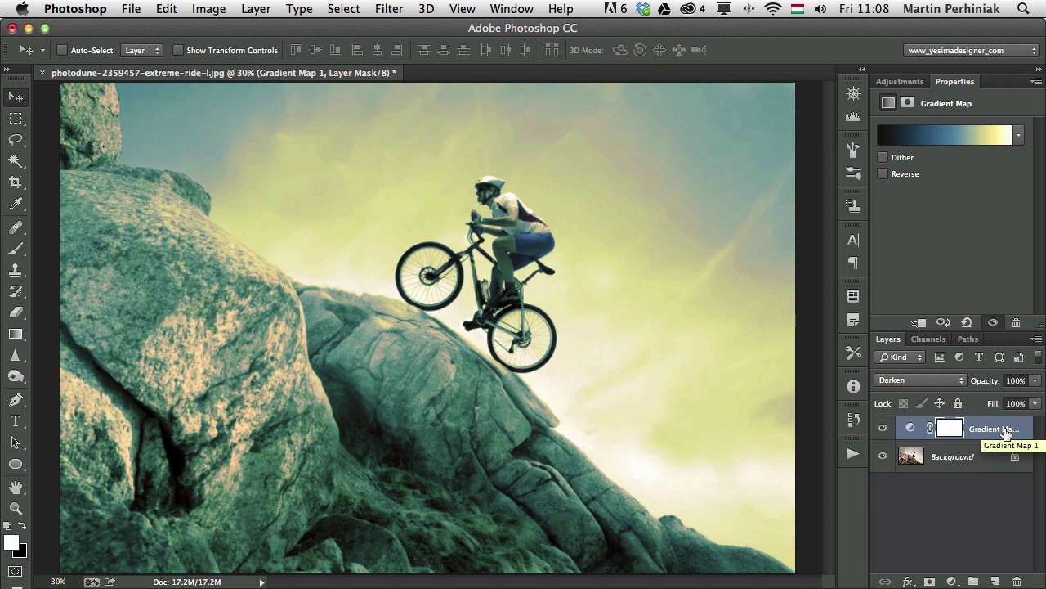
pyautogui.hotkey('shift', '+')
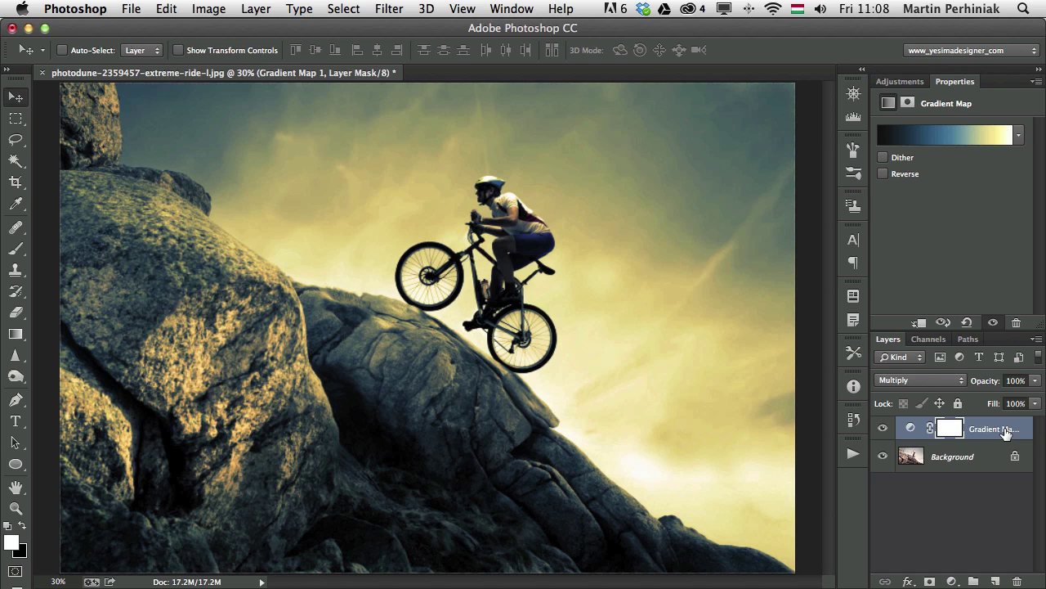
pyautogui.hotkey('shift', '+')
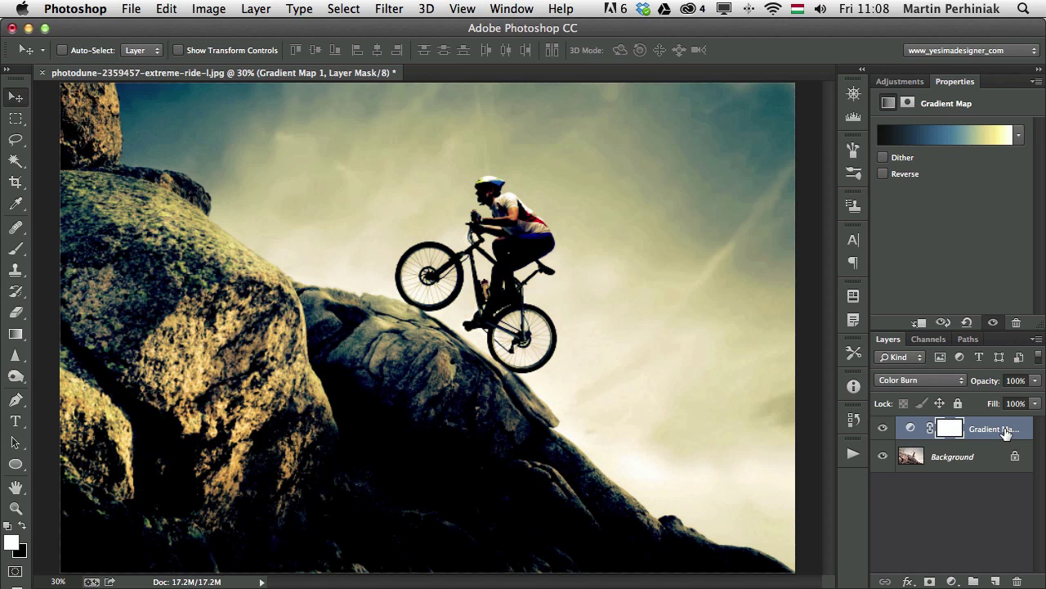
pyautogui.hotkey('shift', '+')
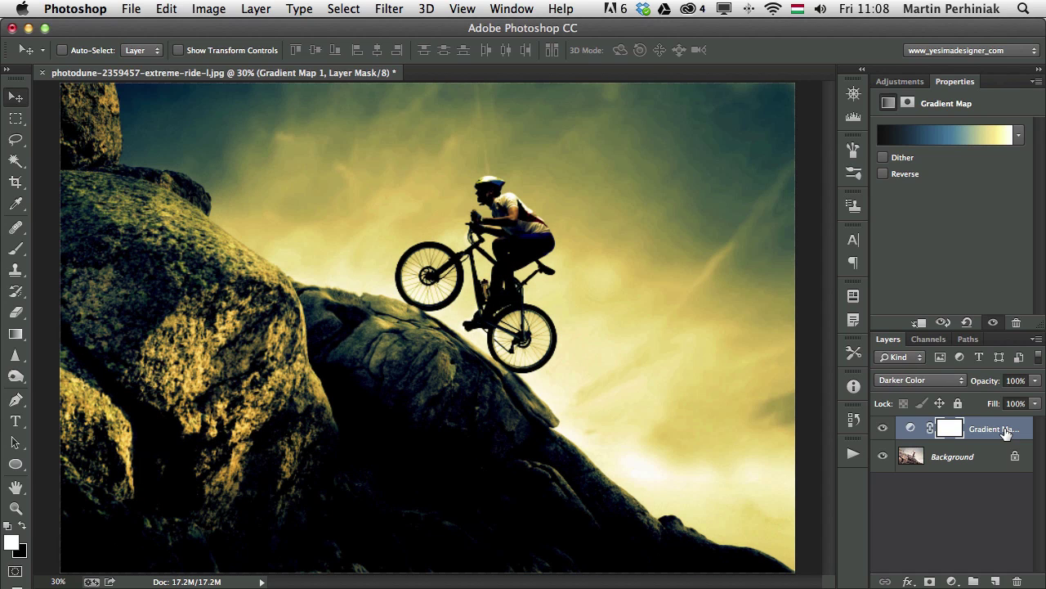
pyautogui.hotkey('shift', '+')
pyautogui.hotkey('shift', '+')
pyautogui.hotkey('shift', '+')
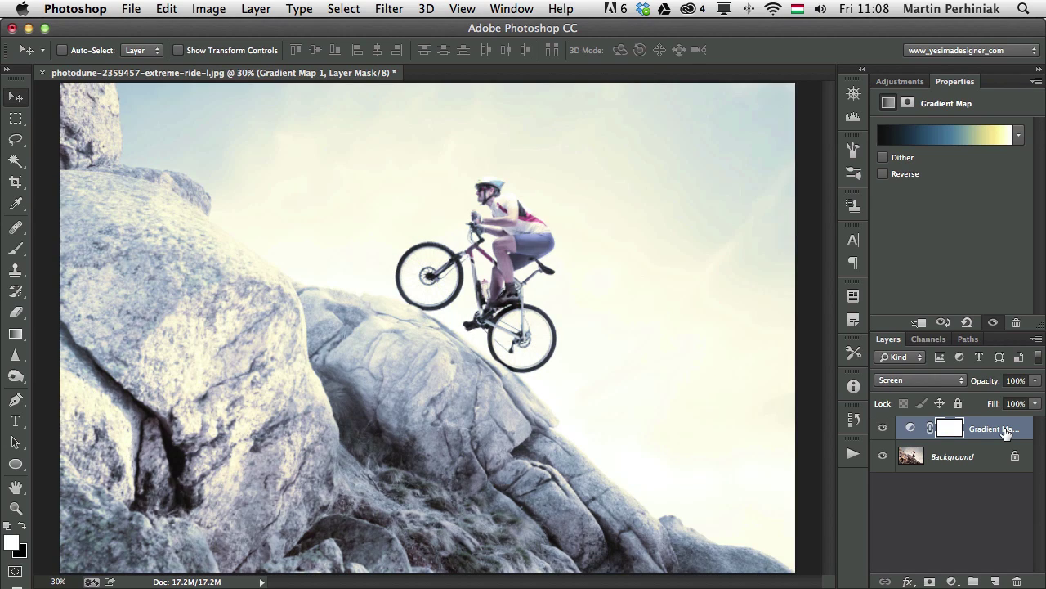
pyautogui.hotkey('shift', '+')
pyautogui.hotkey('shift', '+')
pyautogui.hotkey('shift', '+')
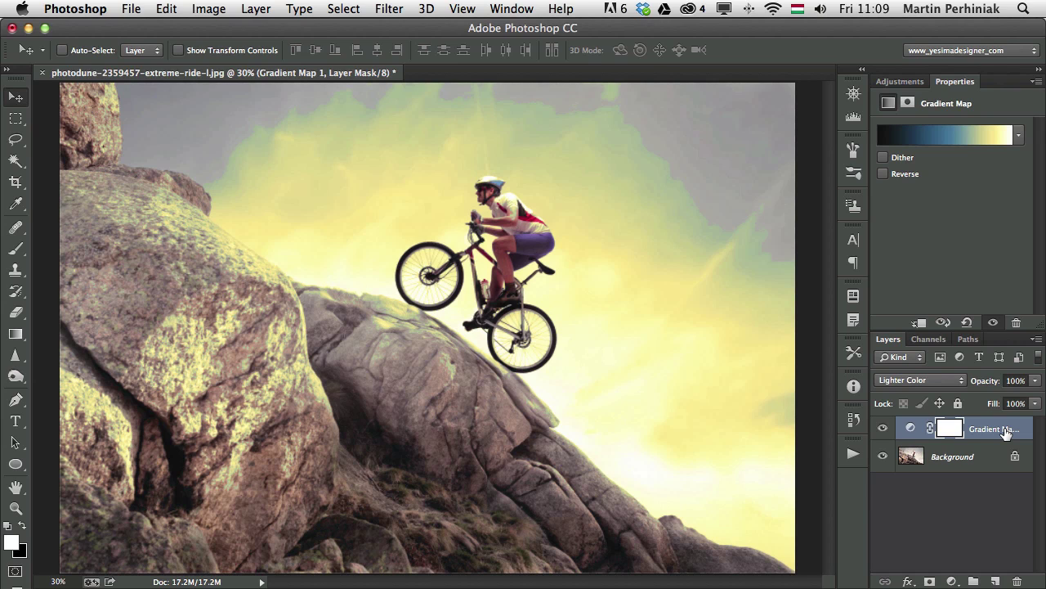
pyautogui.hotkey('shift', '+')
pyautogui.hotkey('shift', '-')
pyautogui.hotkey('shift', '+')
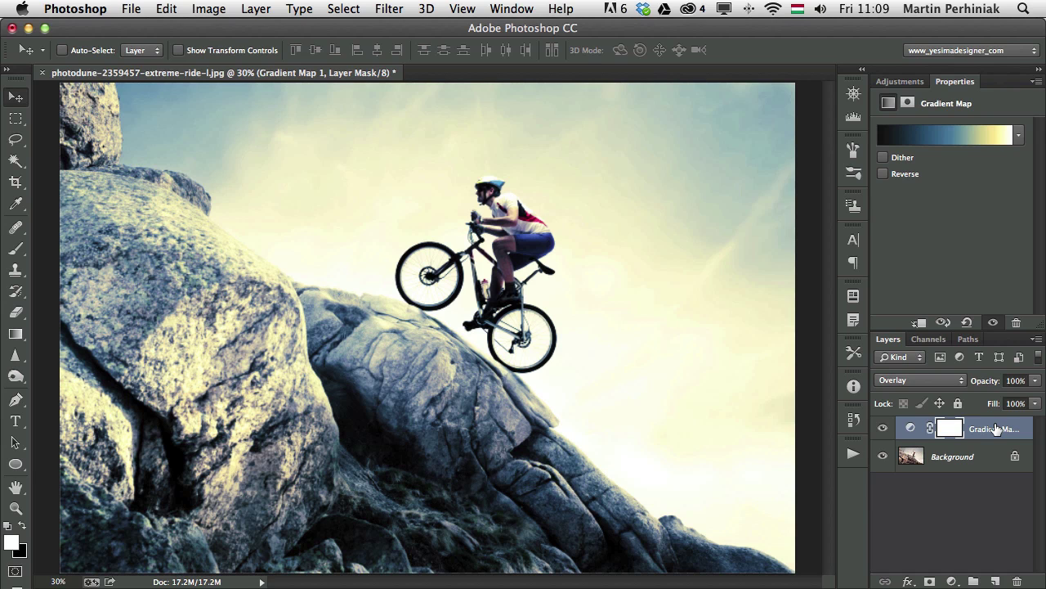
# Toggle the Gradient Map layer's visibility to compare the Overlay grade with the original photo.
pyautogui.press('super+comma')
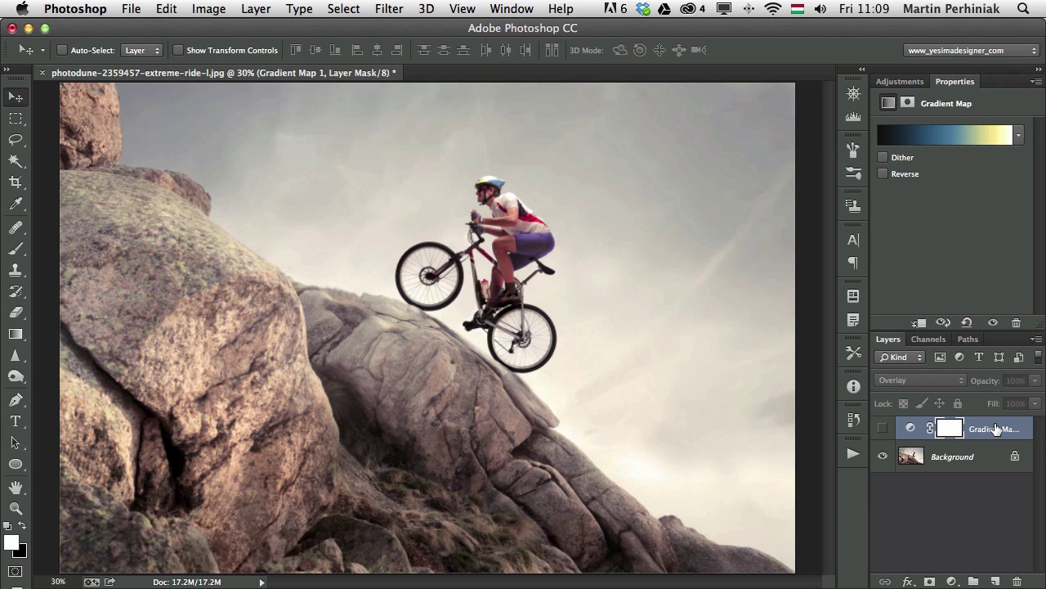
pyautogui.press('super+comma')
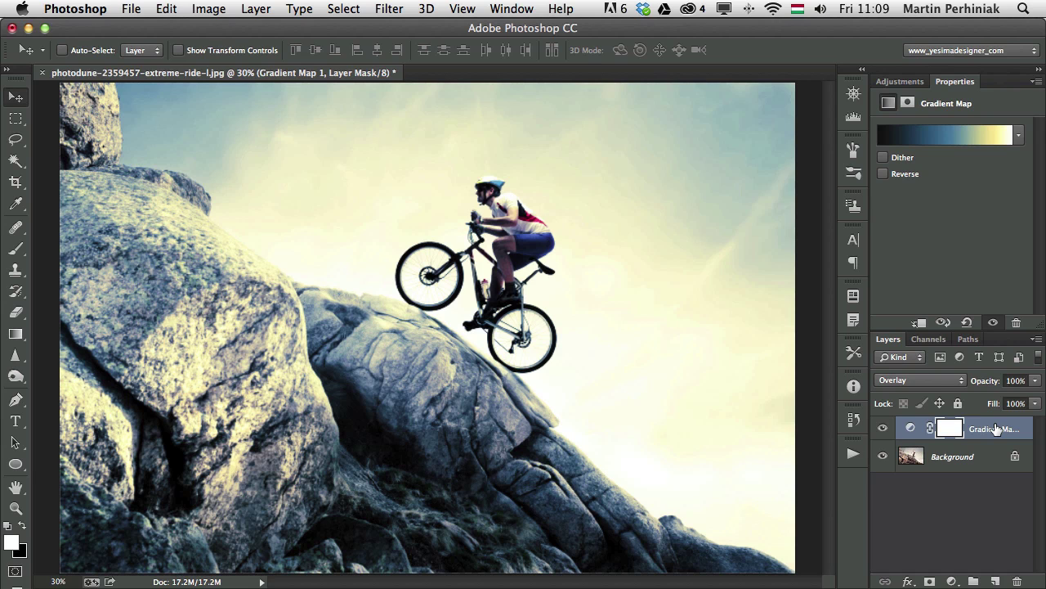
pyautogui.press('super+comma')
pyautogui.press('super+comma')
pyautogui.press('i')
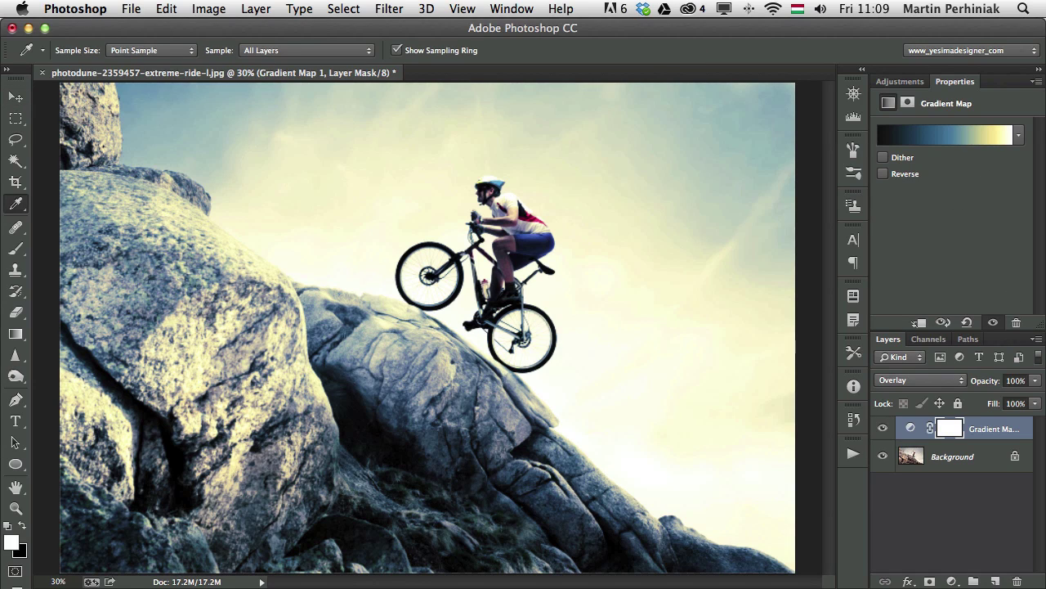
# Switch the Gradient Editor's gradient type to Noise and set Roughness to 0.
pyautogui.click(944, 134)
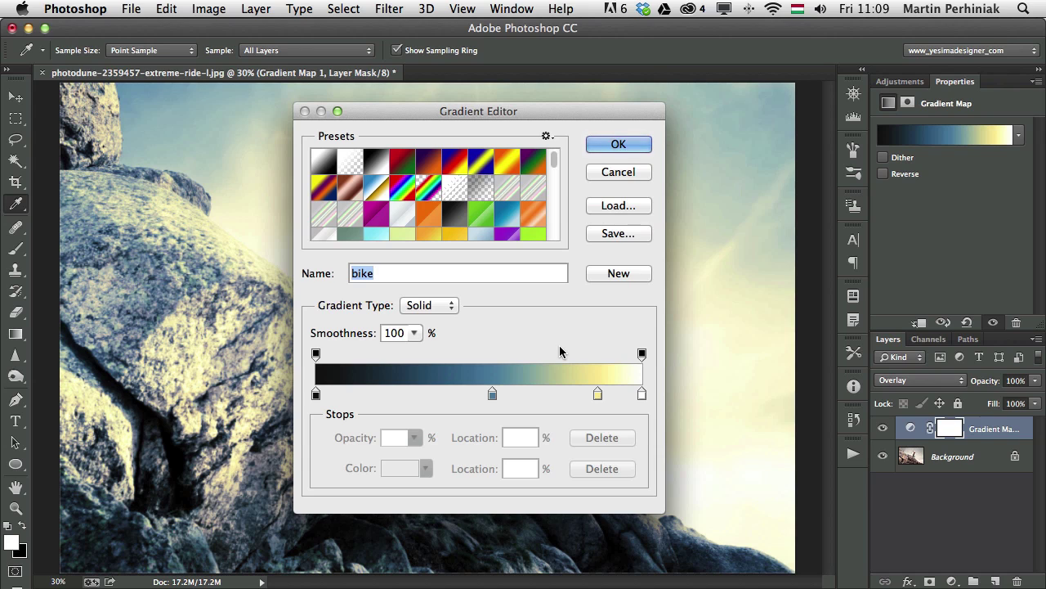
pyautogui.click(439, 304)
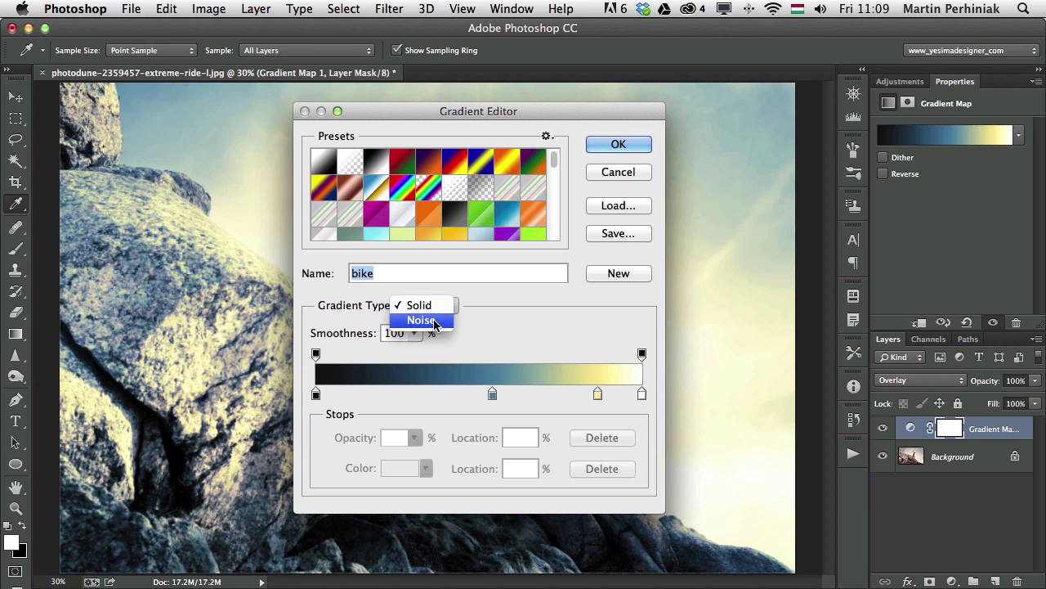
pyautogui.click(422, 320)
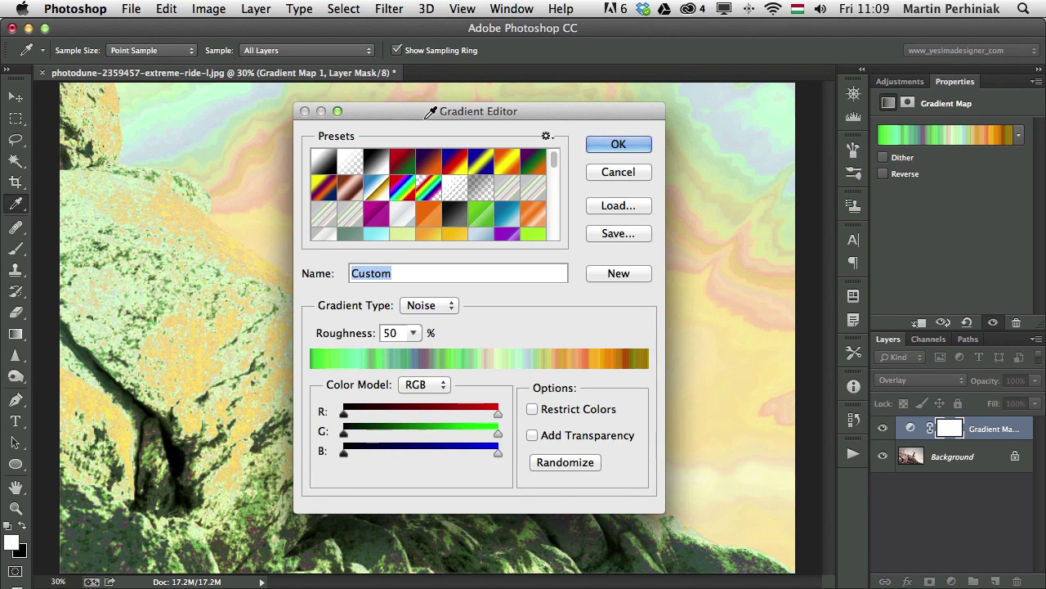
pyautogui.moveTo(423, 115); pyautogui.dragTo(785, 81)
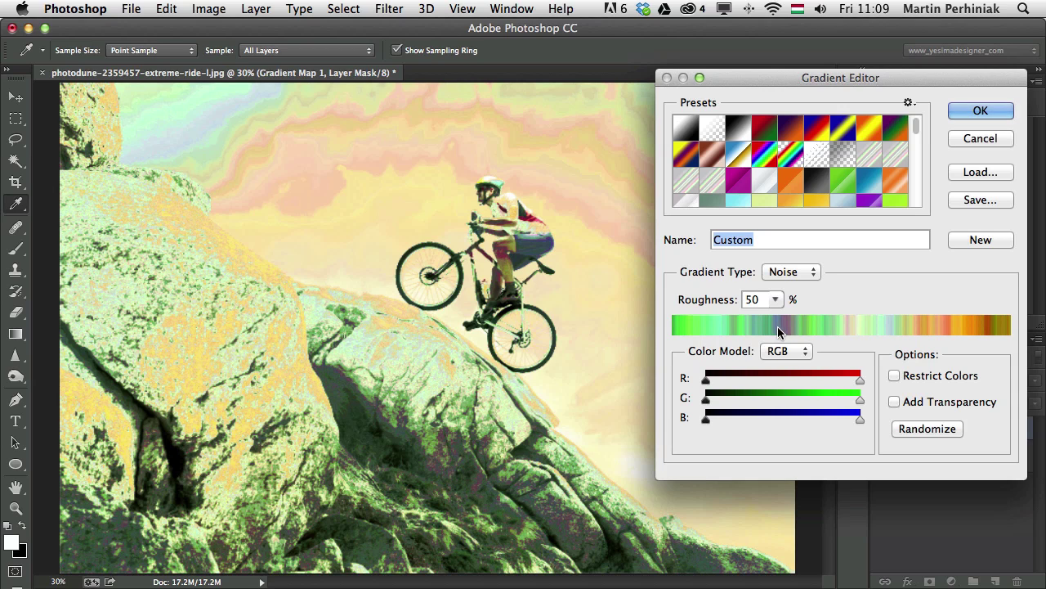
pyautogui.click(770, 299)
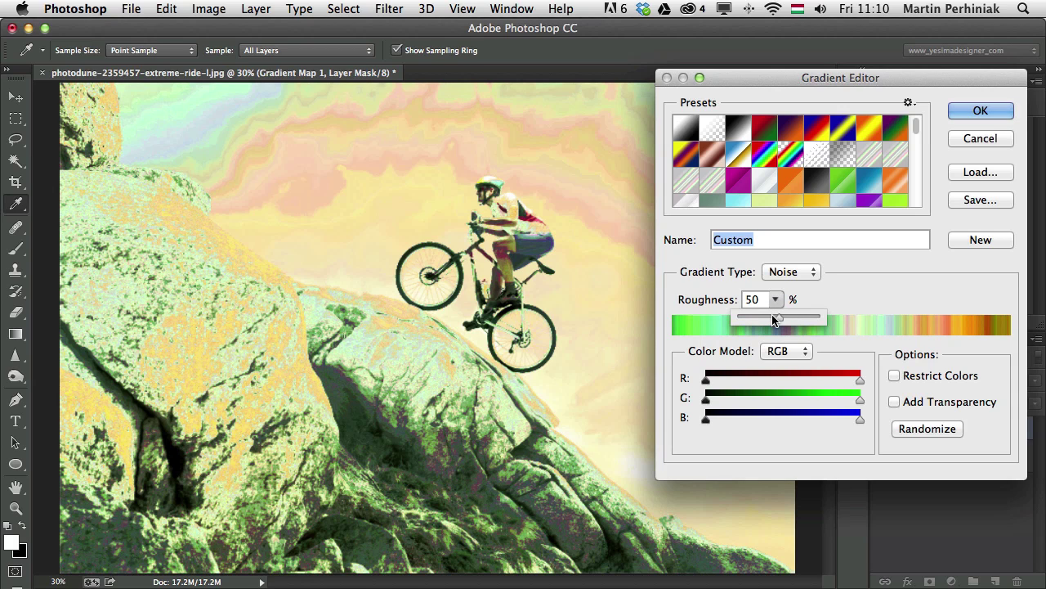
pyautogui.moveTo(780, 319); pyautogui.dragTo(825, 319)
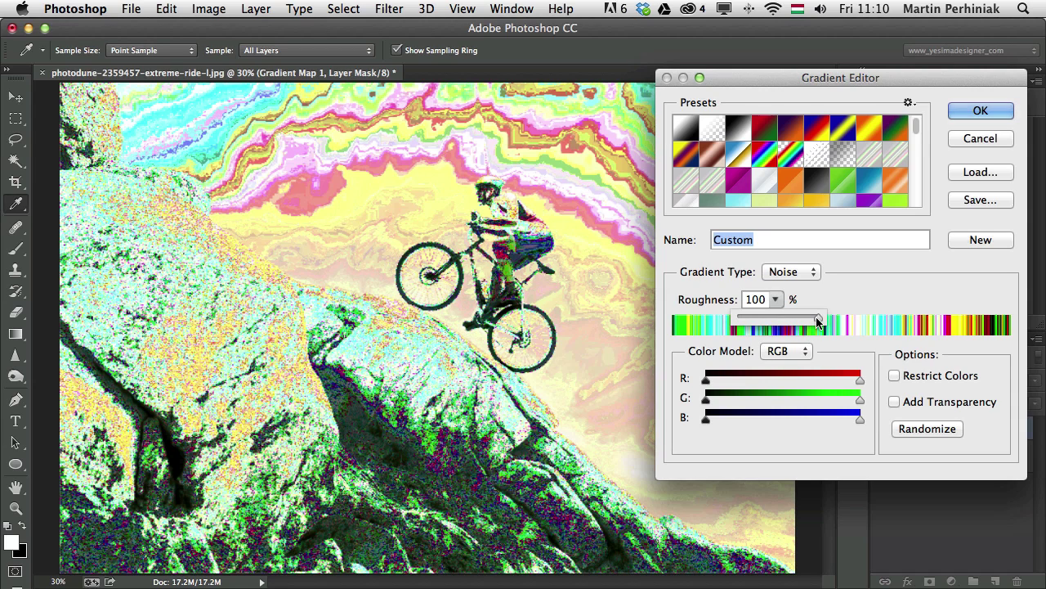
pyautogui.moveTo(818, 321); pyautogui.dragTo(732, 322)
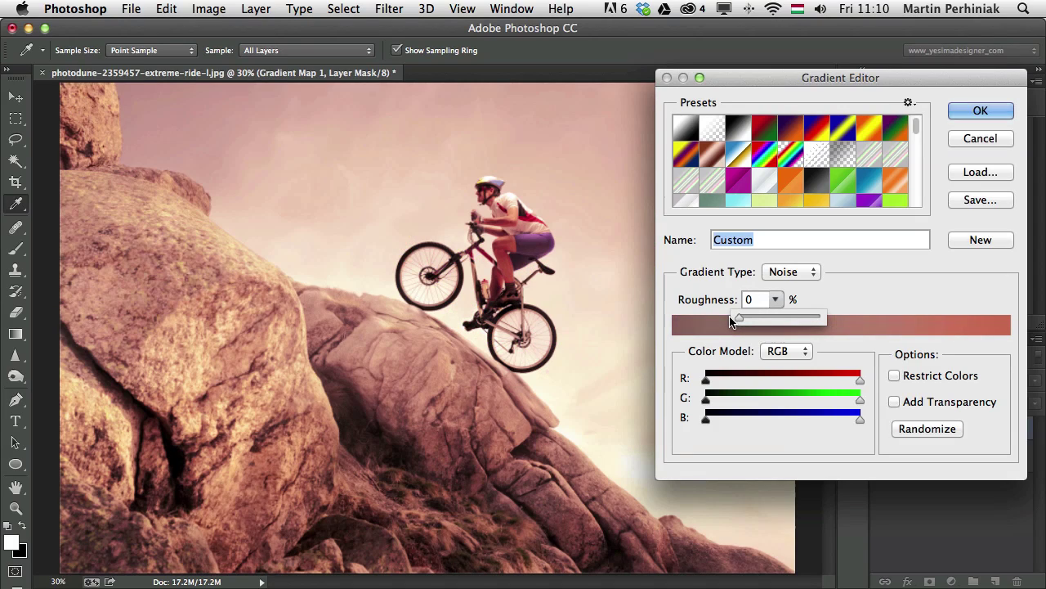
# Adjust the red and green range sliders, then set the noise gradient's Roughness to 51.
pyautogui.click(889, 295)
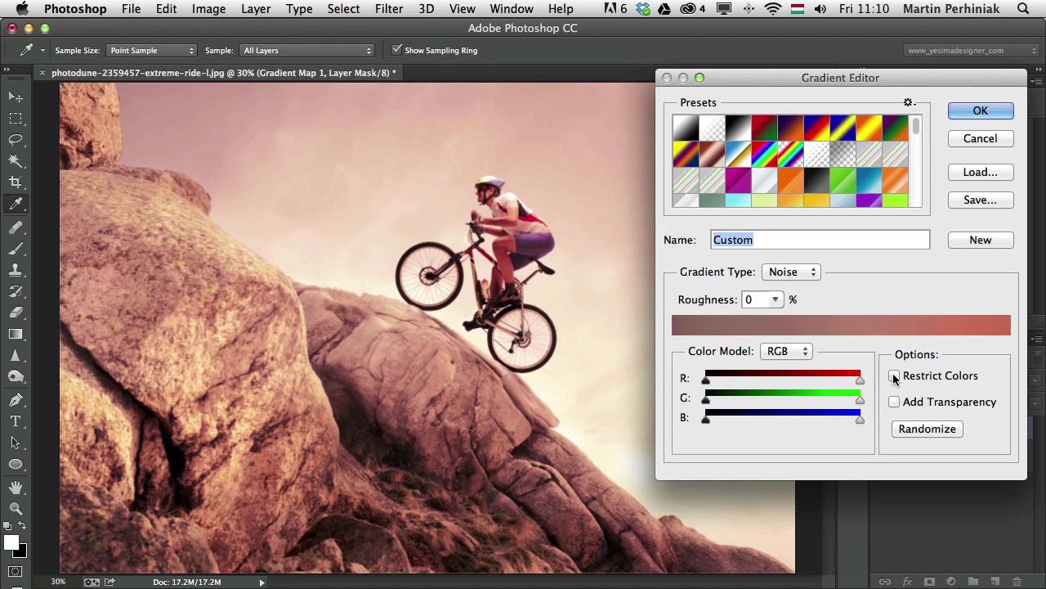
pyautogui.moveTo(860, 380); pyautogui.dragTo(879, 372)
pyautogui.moveTo(705, 399)
pyautogui.mouseDown()
pyautogui.moveTo(766, 401)
pyautogui.moveTo(706, 401)
pyautogui.mouseUp()
pyautogui.click(777, 303)
pyautogui.moveTo(779, 316); pyautogui.dragTo(820, 316)
pyautogui.click(849, 284)
# Randomize the noise gradient repeatedly until a cyan-blue palette appears.
pyautogui.click(927, 429)
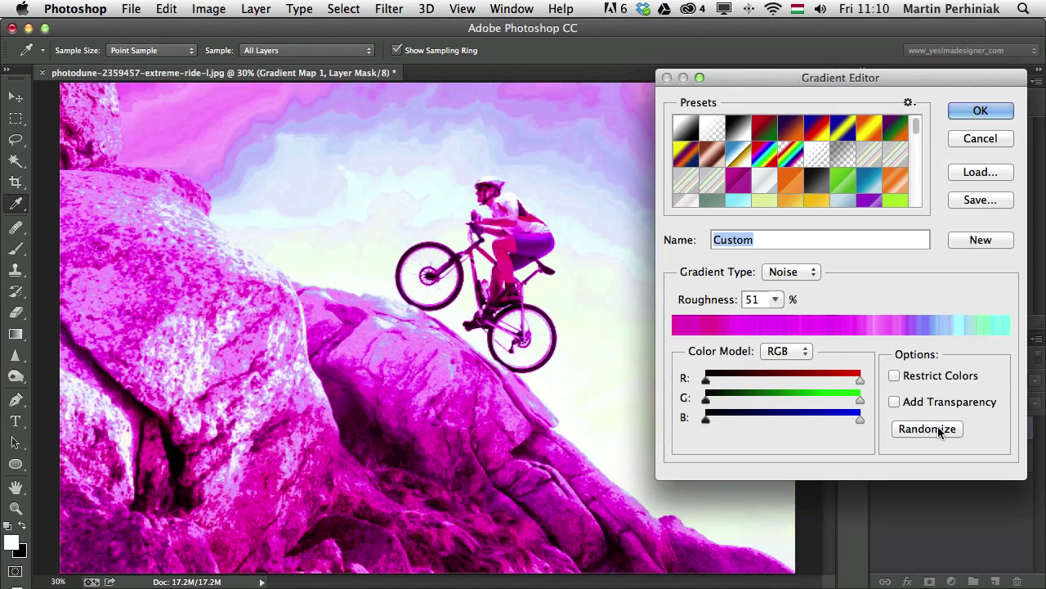
pyautogui.click(927, 430)
pyautogui.click(927, 430)
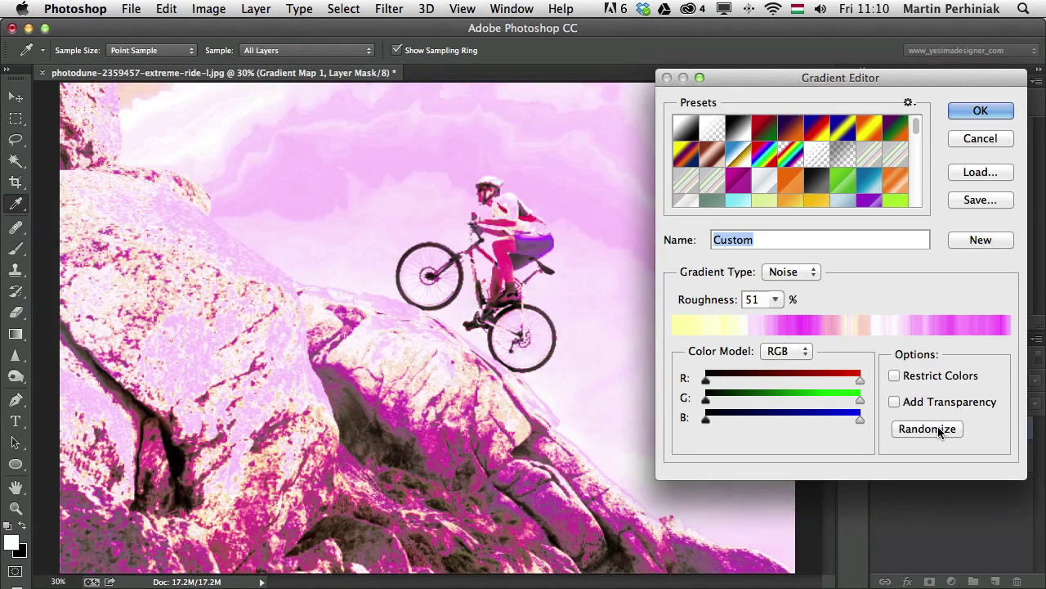
pyautogui.click(927, 429)
pyautogui.click(927, 429)
pyautogui.click(927, 429)
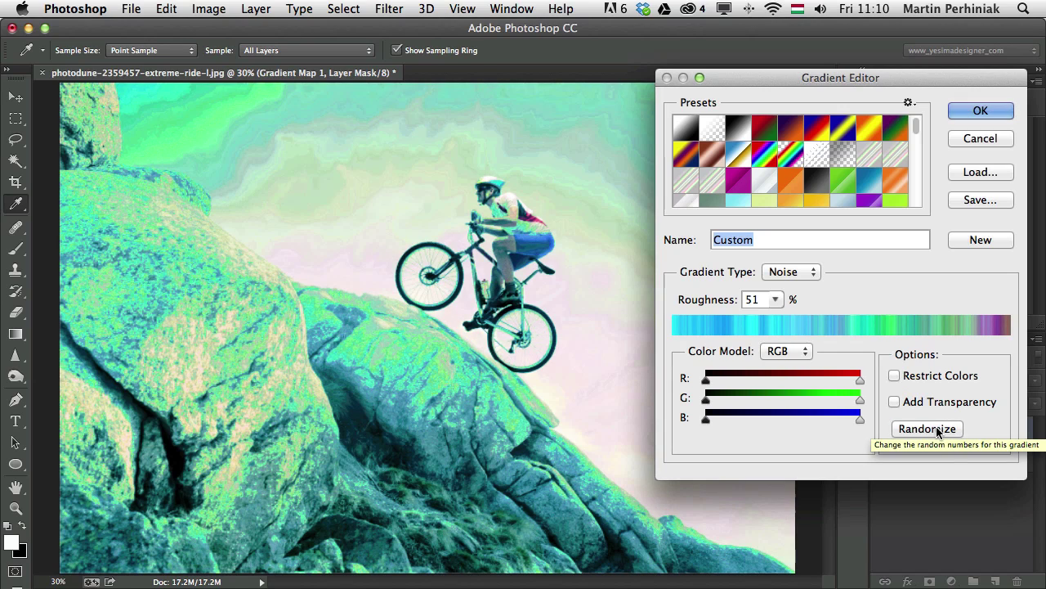
# Switch the gradient back to Solid and delete the blue-grey and yellow stops, leaving black-to-white.
pyautogui.click(809, 272)
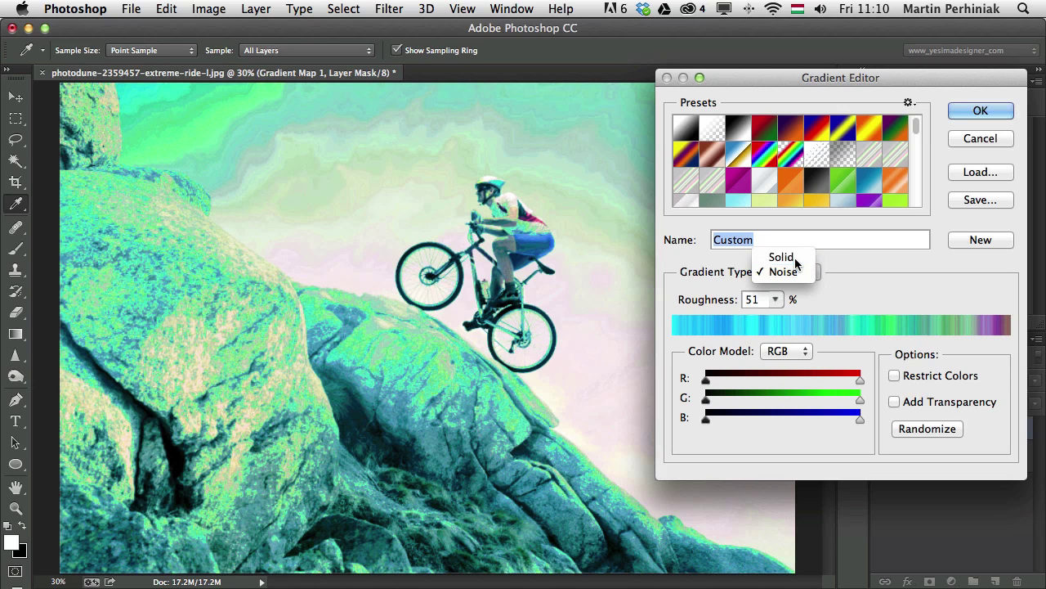
pyautogui.click(795, 258)
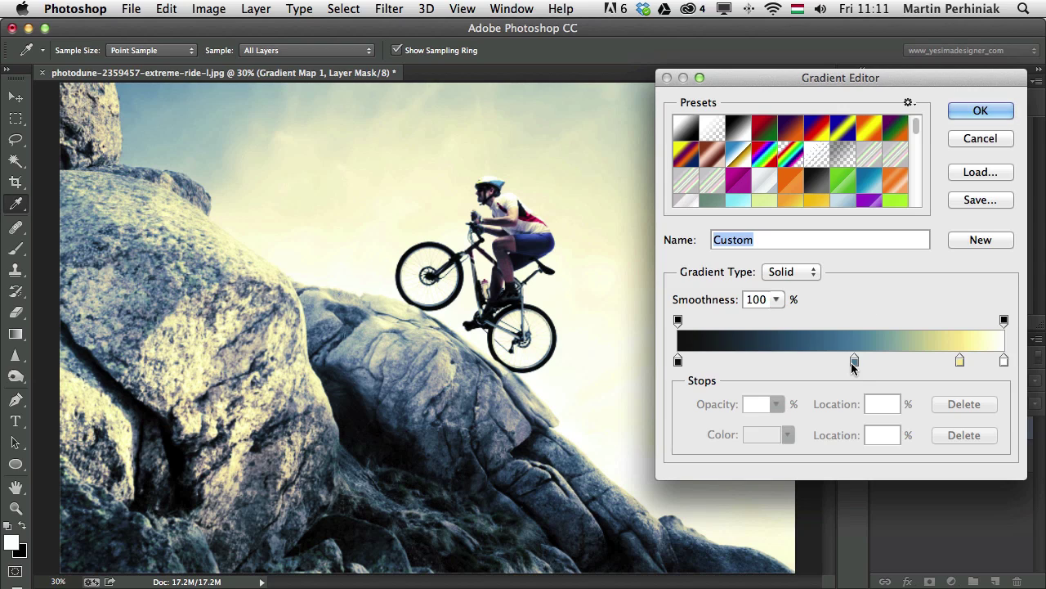
pyautogui.moveTo(853, 361); pyautogui.dragTo(839, 429)
pyautogui.moveTo(960, 361); pyautogui.dragTo(943, 424)
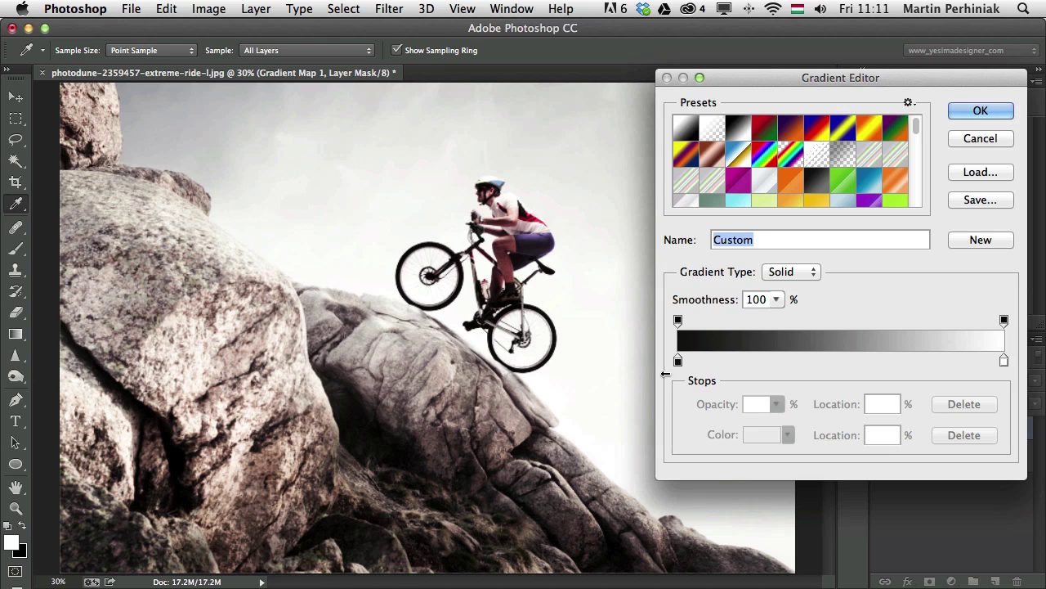
# Drag the black colour stop right through 14% and 37% until its Location reads 83%.
pyautogui.moveTo(678, 363); pyautogui.dragTo(793, 370)
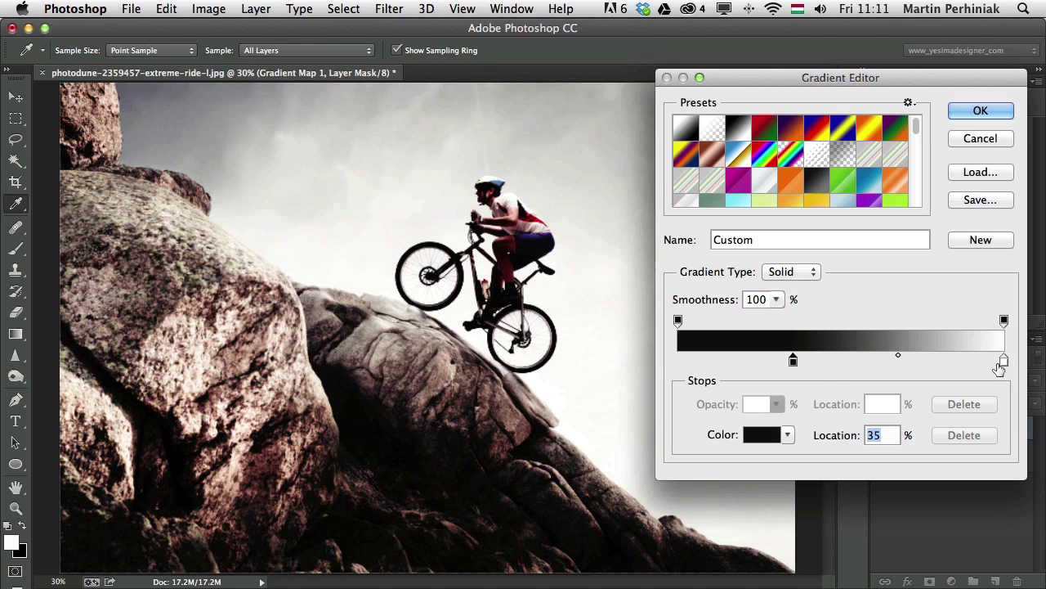
pyautogui.moveTo(794, 362); pyautogui.dragTo(842, 367)
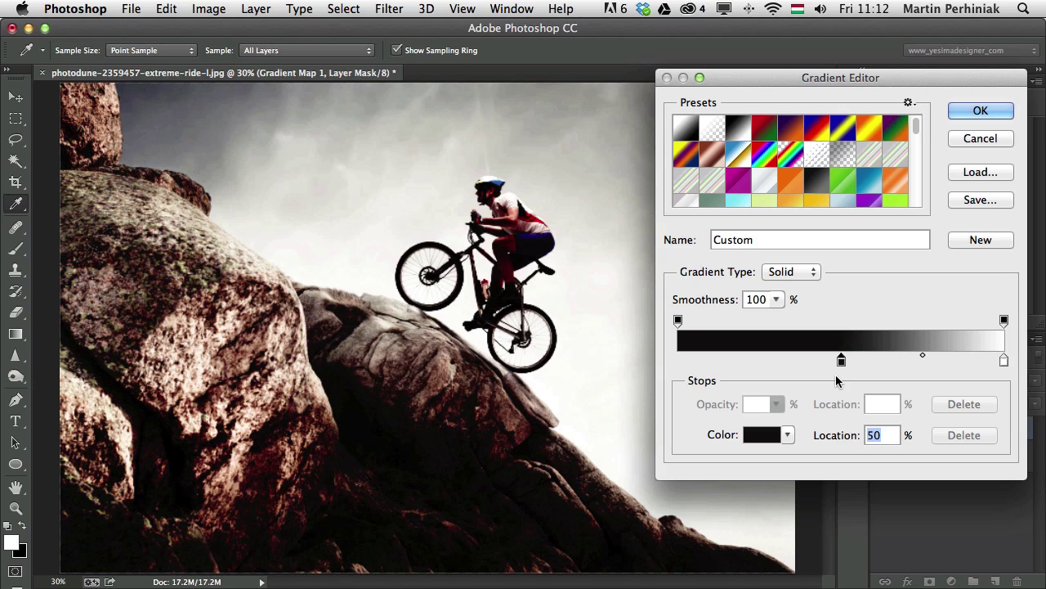
pyautogui.moveTo(841, 359); pyautogui.dragTo(948, 363)
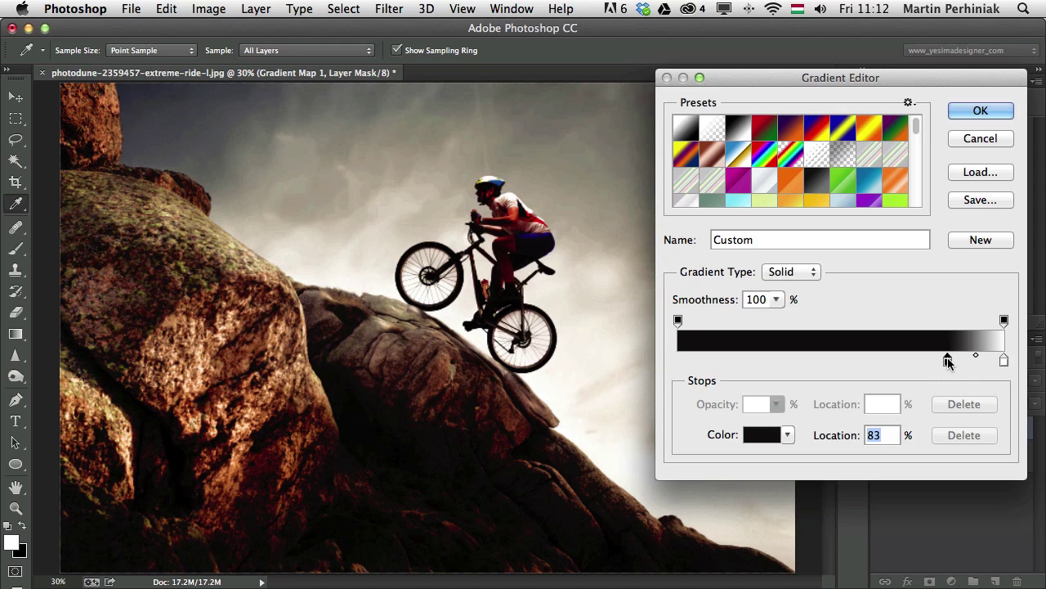
# Confirm the gradient, compare with the original, and set the Gradient Map layer to Normal blending.
pyautogui.click(979, 111)
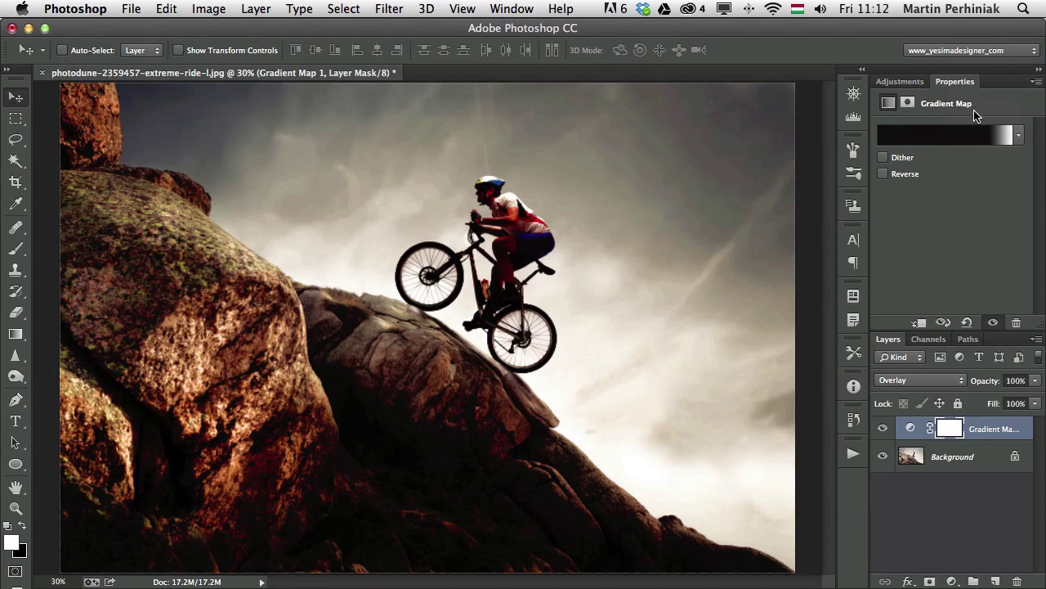
pyautogui.click(883, 428)
pyautogui.click(883, 428)
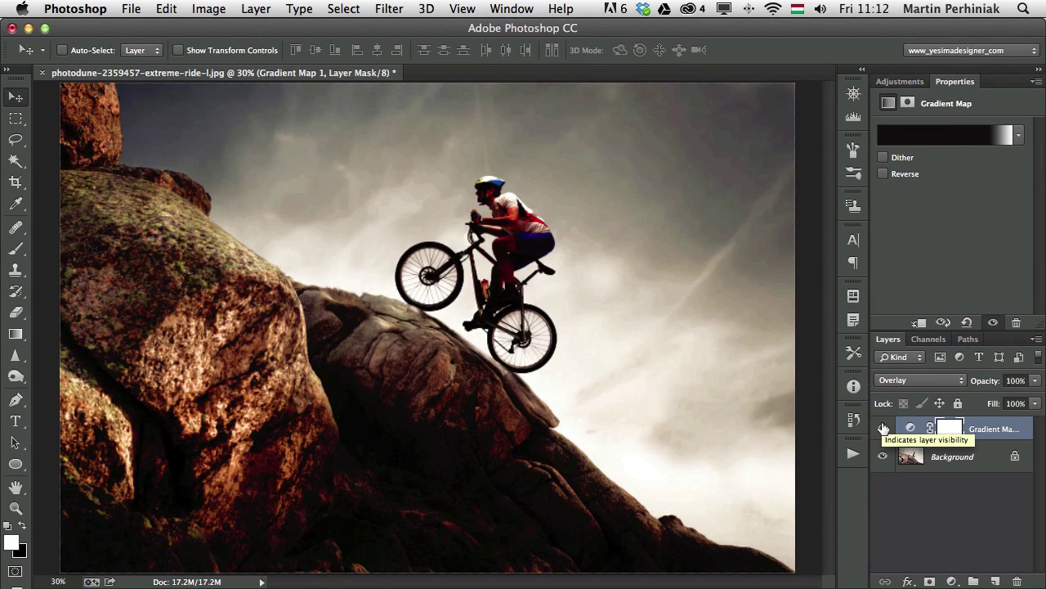
pyautogui.click(899, 381)
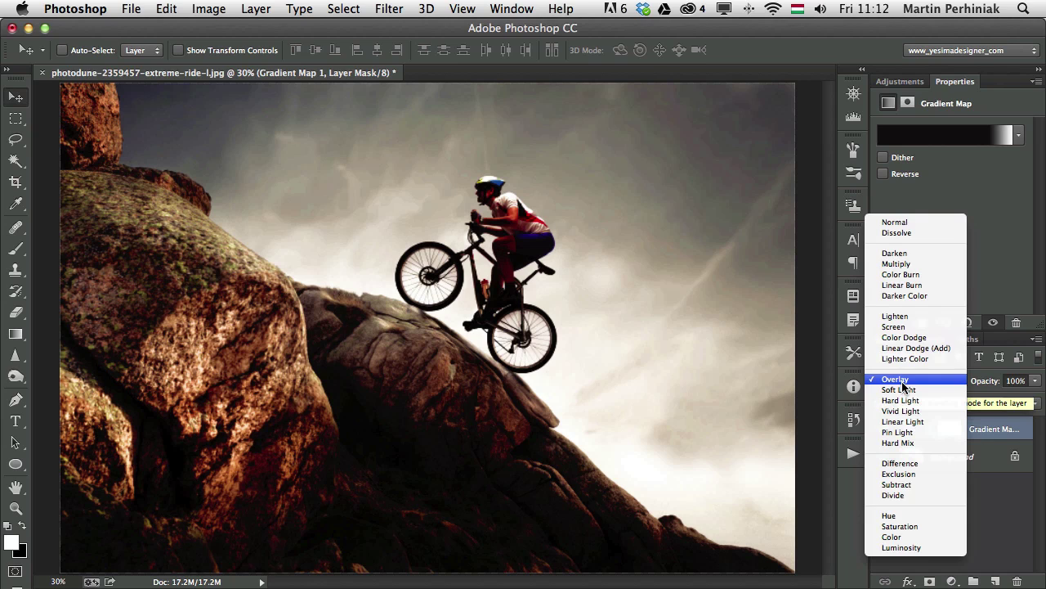
pyautogui.click(895, 222)
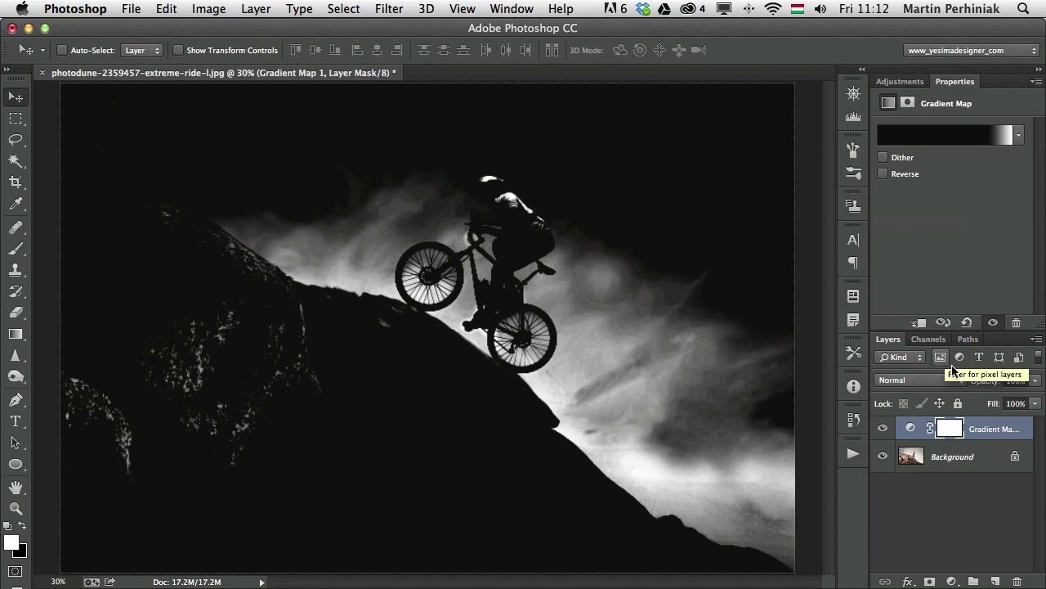
# Preview a lower opacity, then reopen the gradient and move the black stop to 71%.
pyautogui.moveTo(991, 386); pyautogui.dragTo(1042, 384)
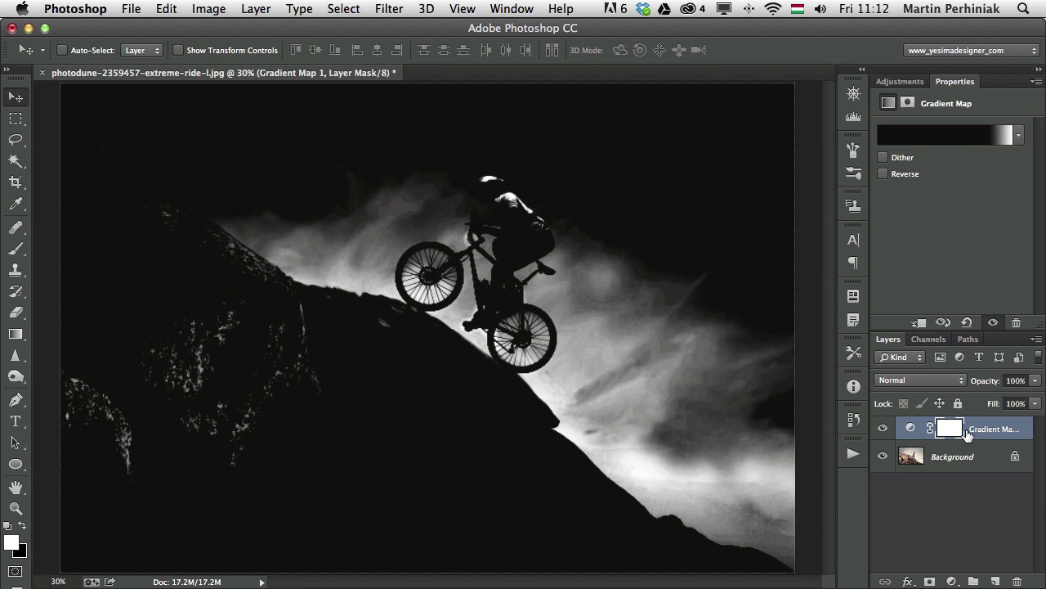
pyautogui.click(985, 136)
pyautogui.moveTo(949, 360); pyautogui.dragTo(908, 362)
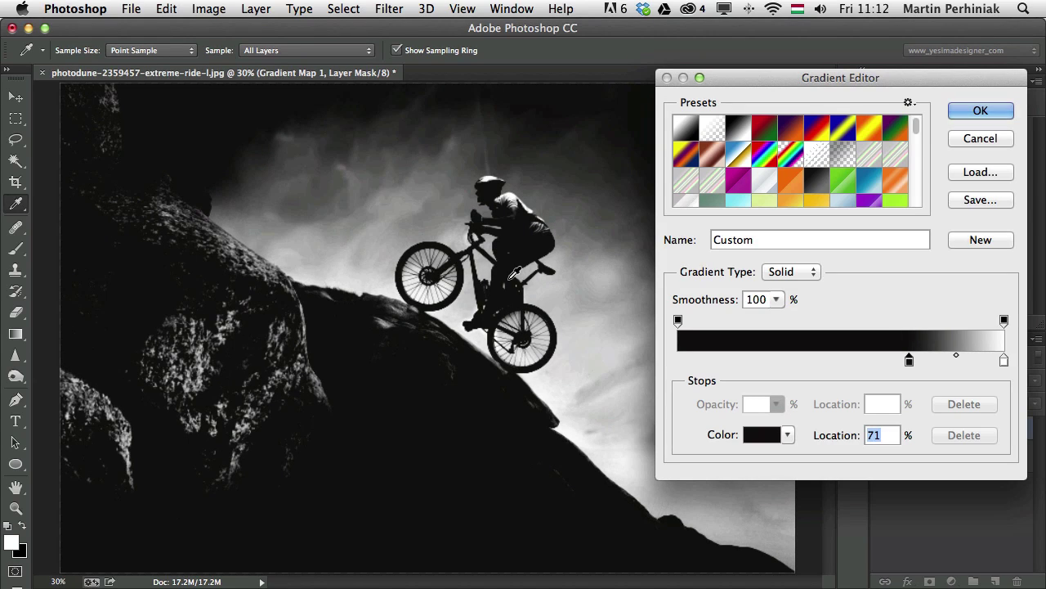
# Confirm the gradient edit and try Overlay, then Soft Light blending on the Gradient Map layer.
pyautogui.click(980, 112)
pyautogui.click(920, 380)
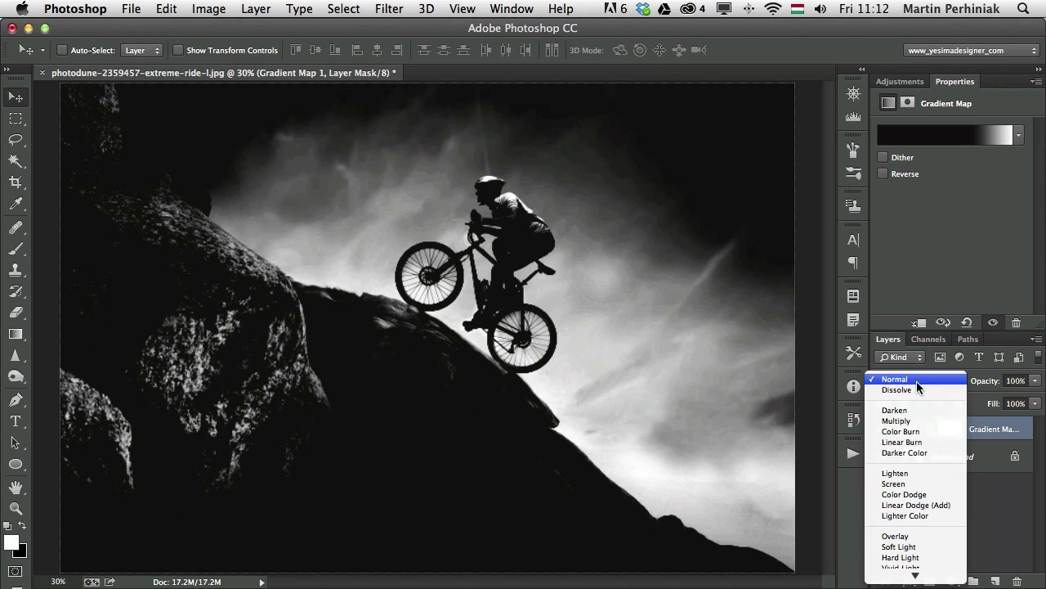
pyautogui.click(936, 535)
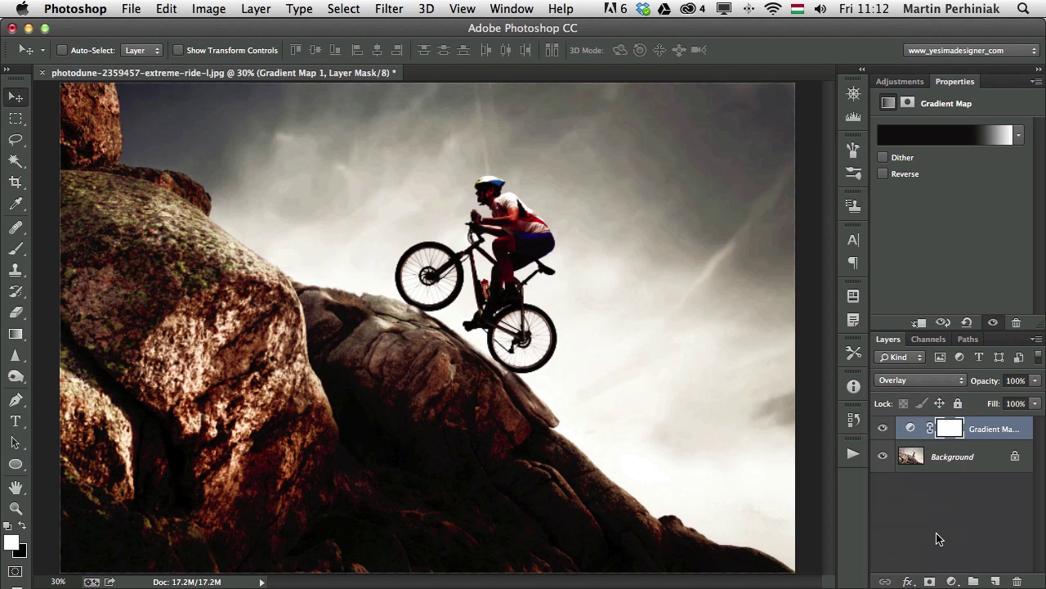
pyautogui.click(907, 381)
pyautogui.click(904, 391)
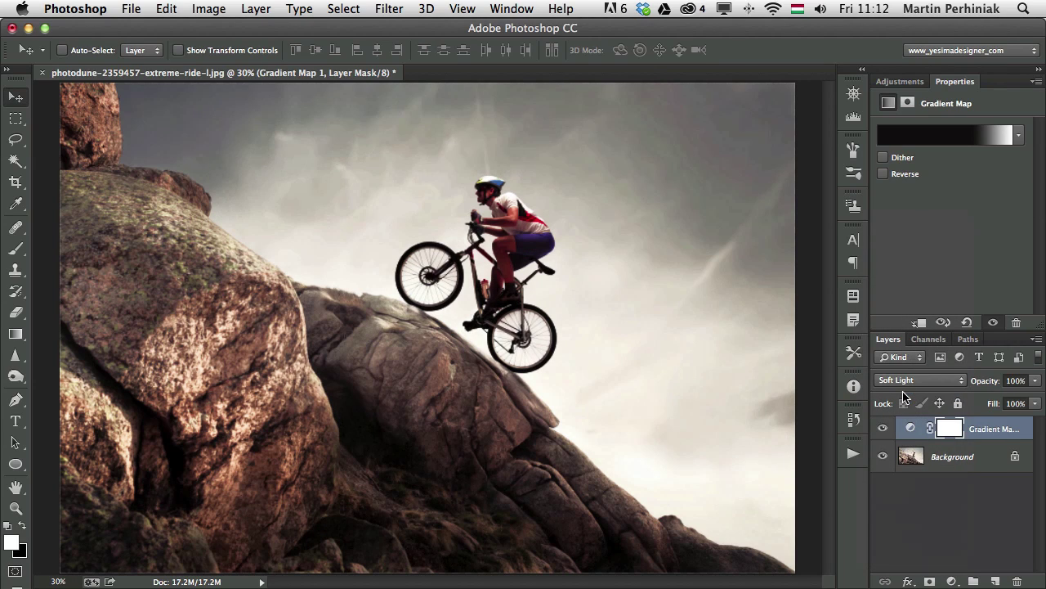
# Compare the layer on and off, then set its blend mode back to Normal.
pyautogui.click(883, 428)
pyautogui.click(883, 428)
pyautogui.click(883, 428)
pyautogui.click(883, 429)
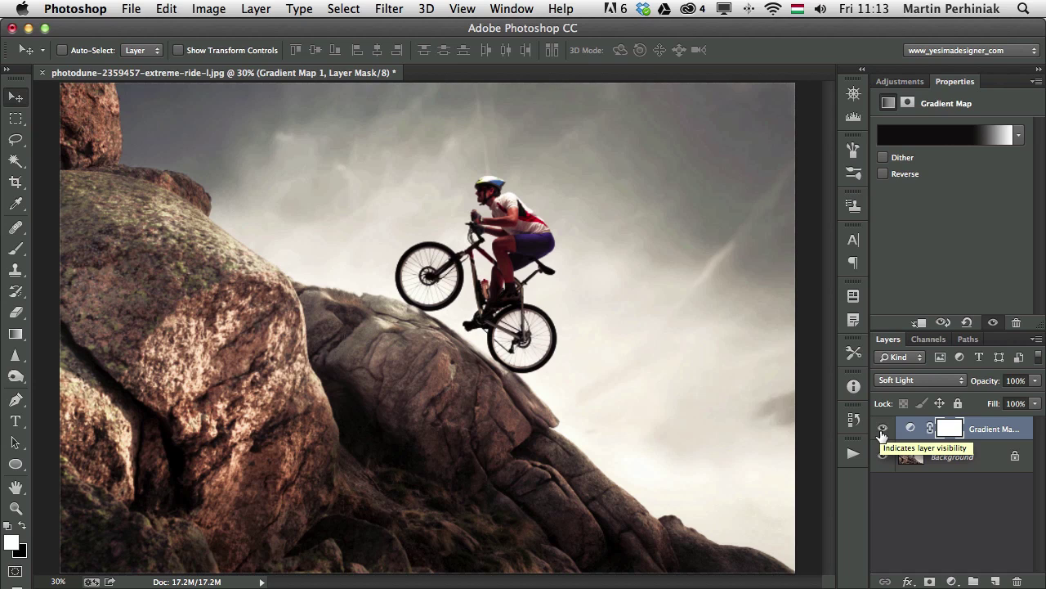
pyautogui.click(895, 381)
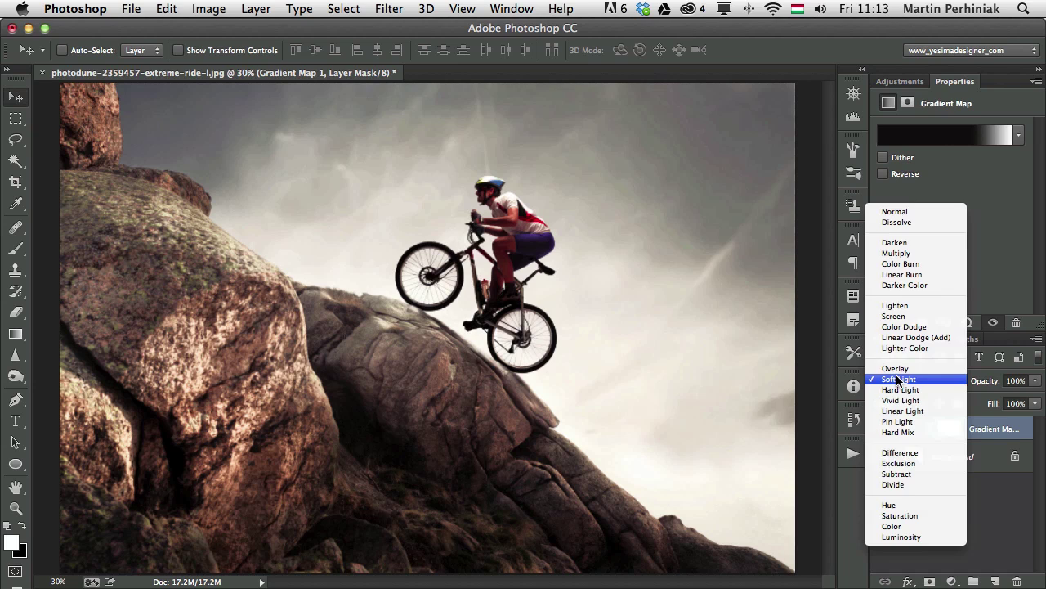
pyautogui.click(894, 212)
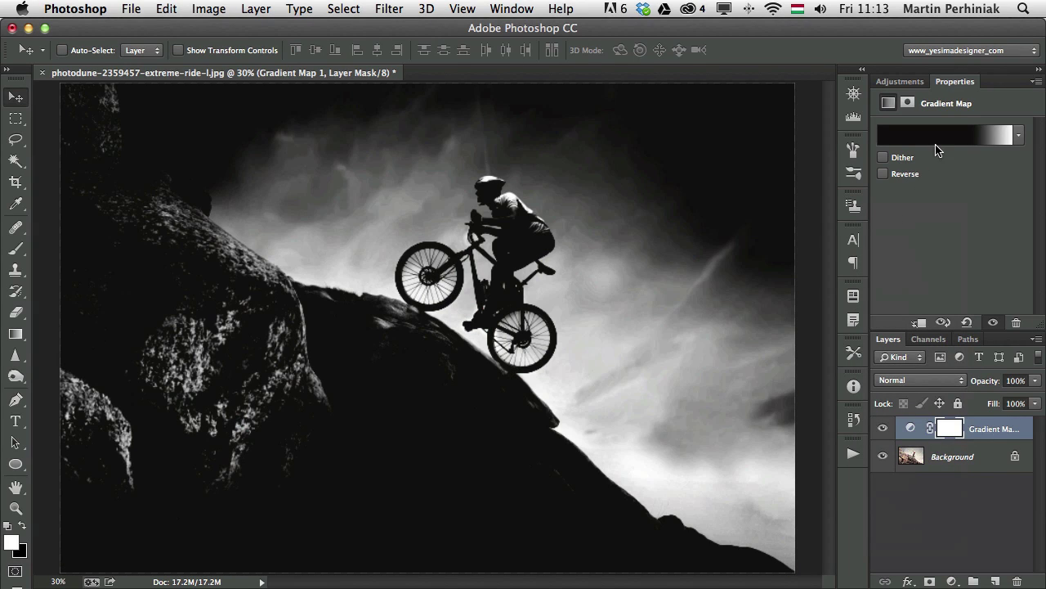
# Move the black stop to 0% and set the black-to-white gradient's midpoint to 49%.
pyautogui.click(936, 141)
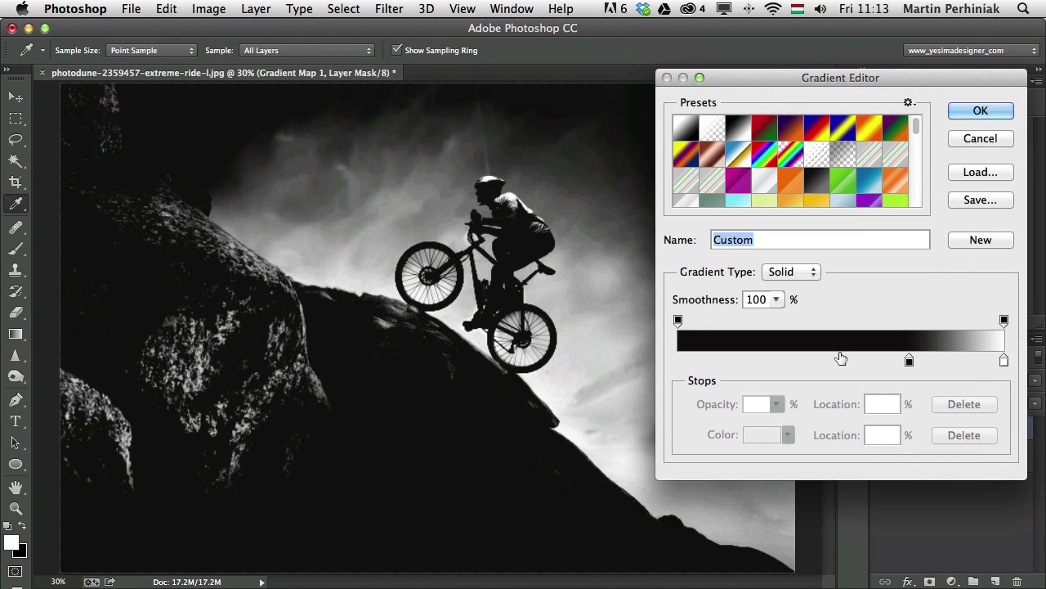
pyautogui.moveTo(909, 361); pyautogui.dragTo(659, 333)
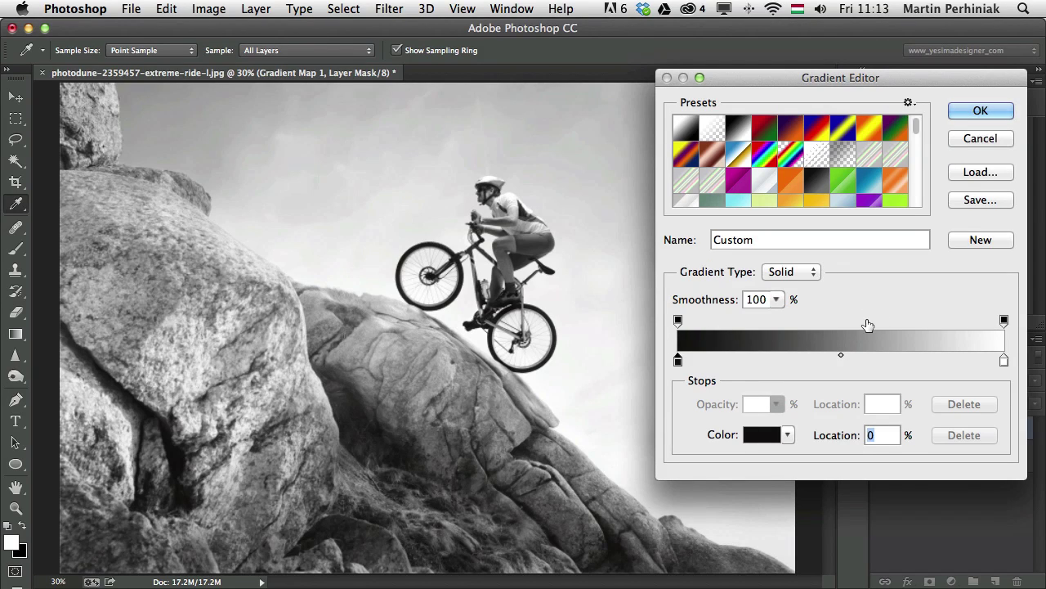
pyautogui.moveTo(832, 78); pyautogui.dragTo(758, 81)
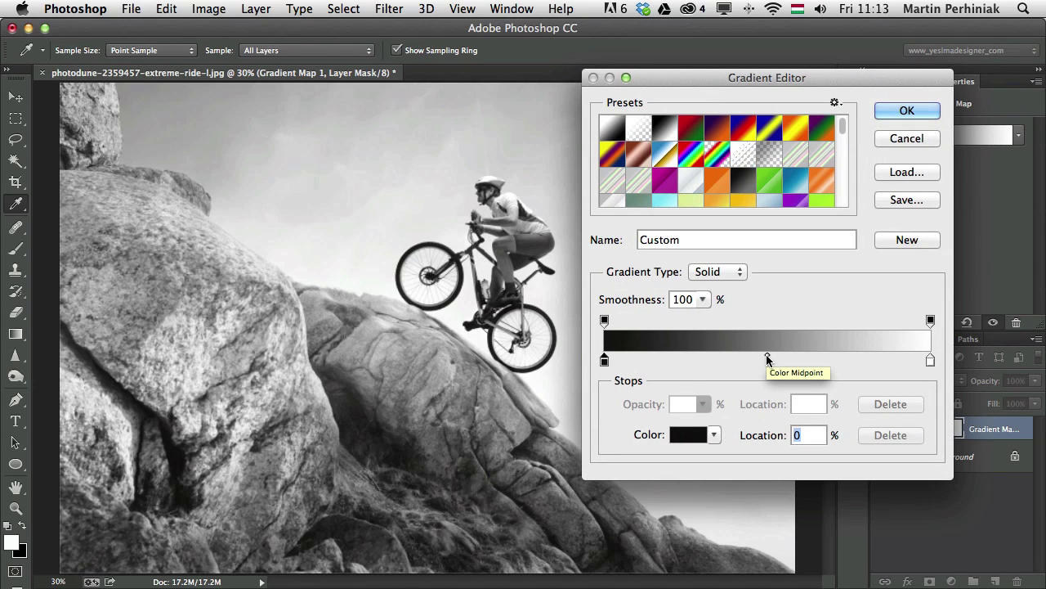
pyautogui.moveTo(766, 356); pyautogui.dragTo(687, 367)
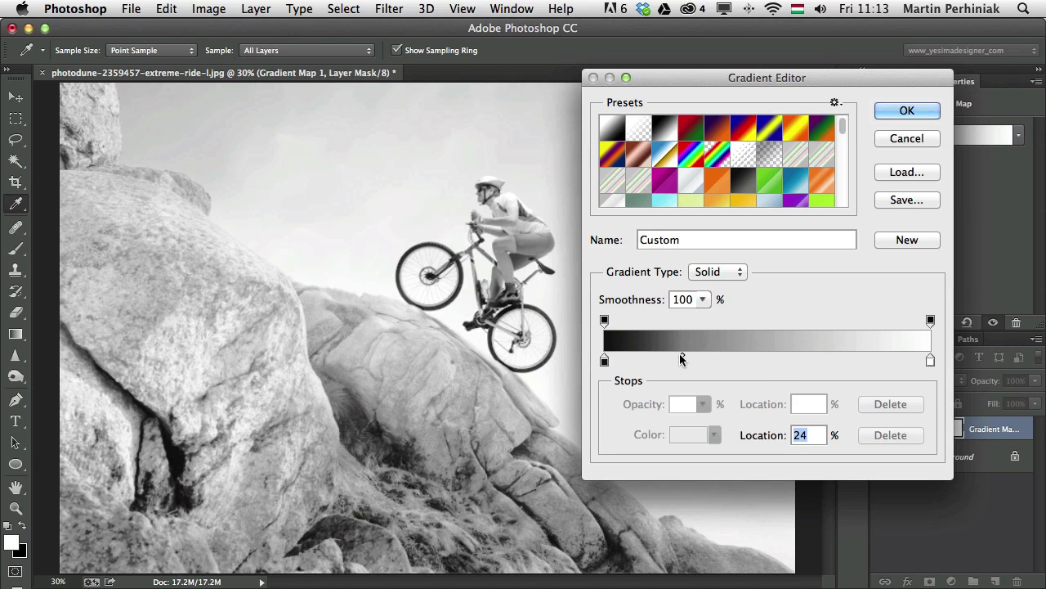
pyautogui.moveTo(682, 355)
pyautogui.mouseDown()
pyautogui.moveTo(888, 355)
pyautogui.moveTo(680, 354)
pyautogui.mouseUp()
pyautogui.moveTo(679, 355); pyautogui.dragTo(726, 355)
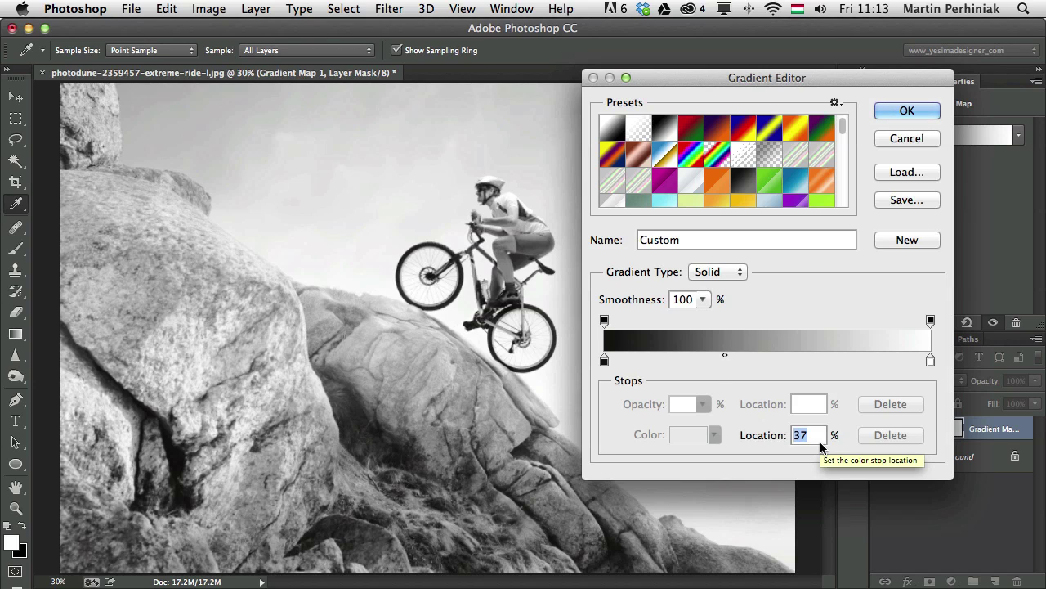
# Set the gradient midpoint to 50% and return the black stop to 0% after trying 25%.
pyautogui.write('50')
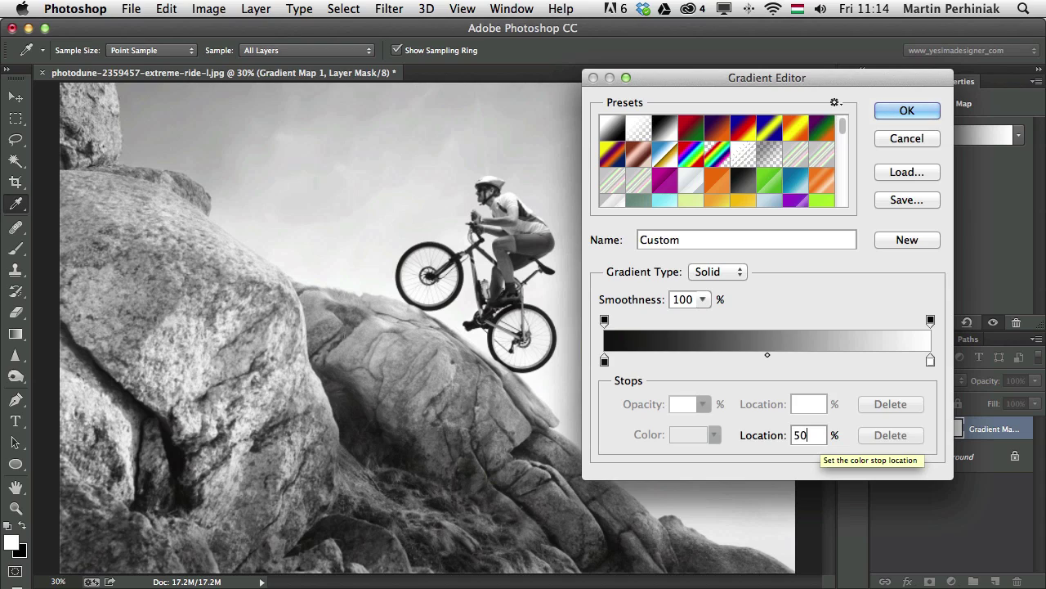
pyautogui.click(604, 361)
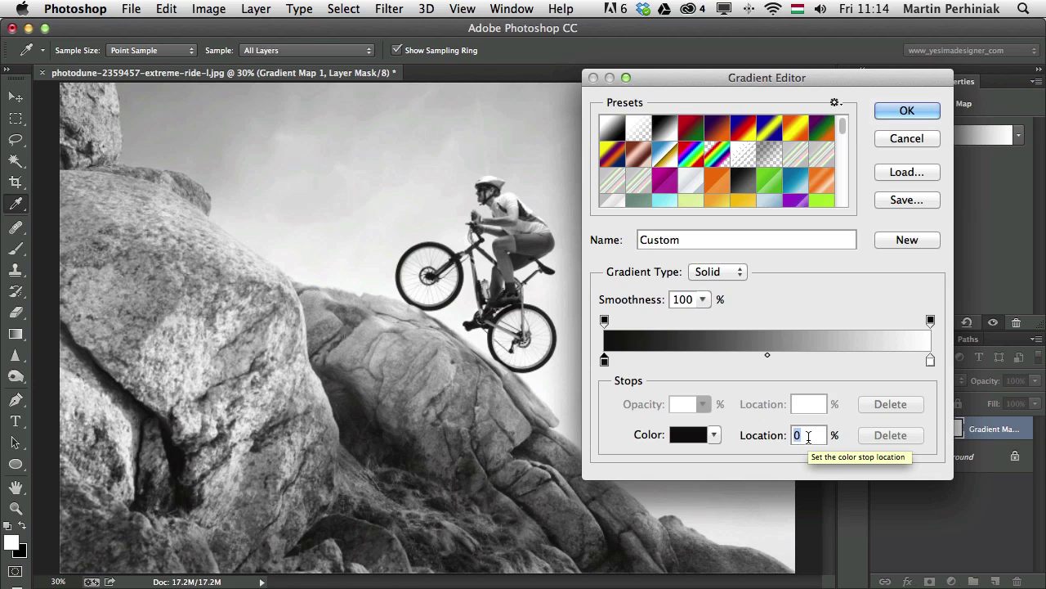
pyautogui.write('25')
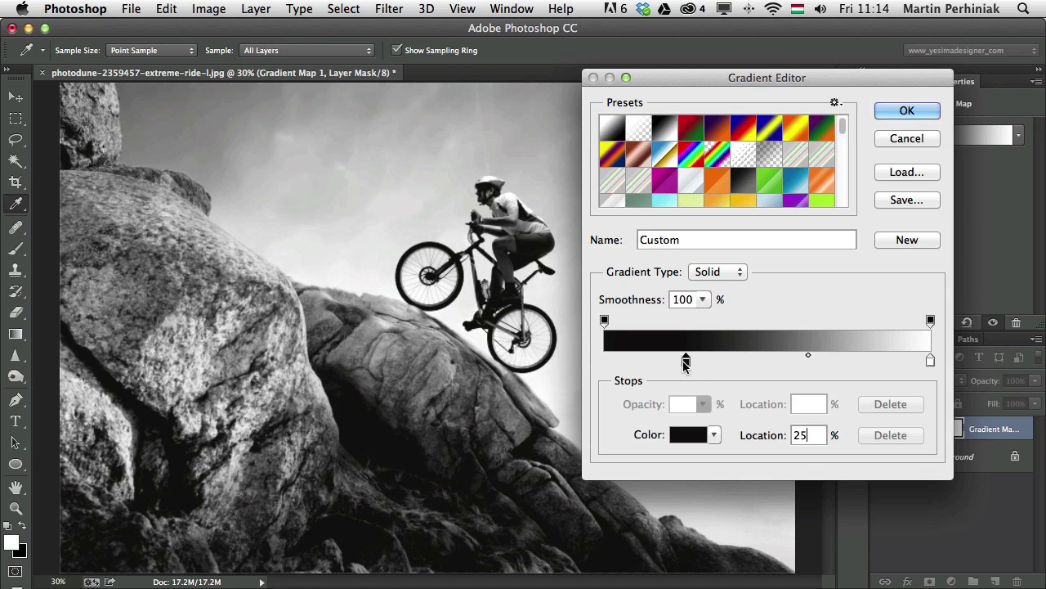
pyautogui.moveTo(692, 365); pyautogui.dragTo(607, 366)
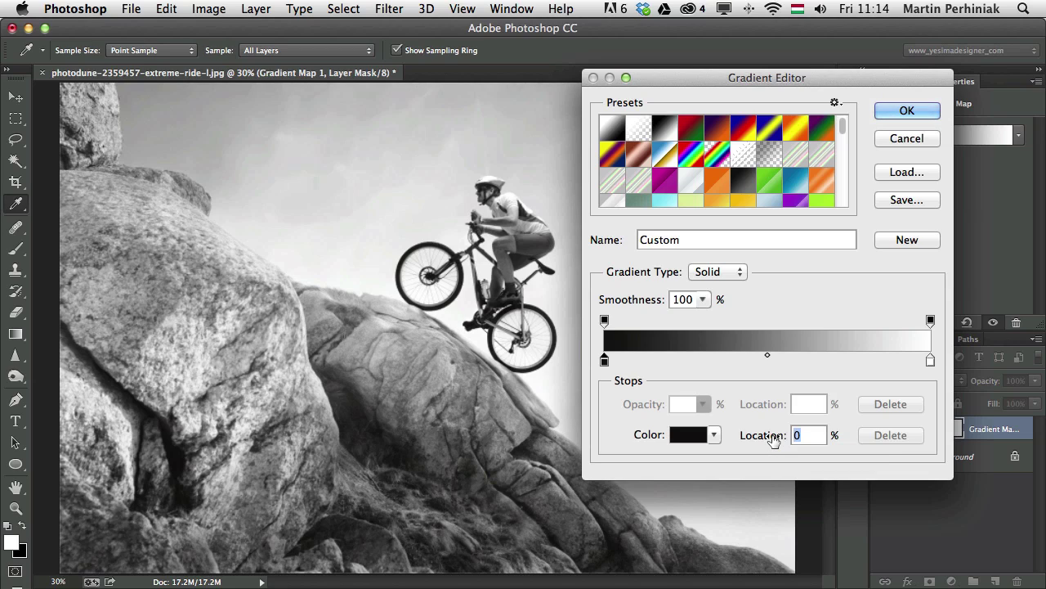
# Preview orange, peach and blue for the black stop, then cancel to keep it black.
pyautogui.doubleClick(605, 361)
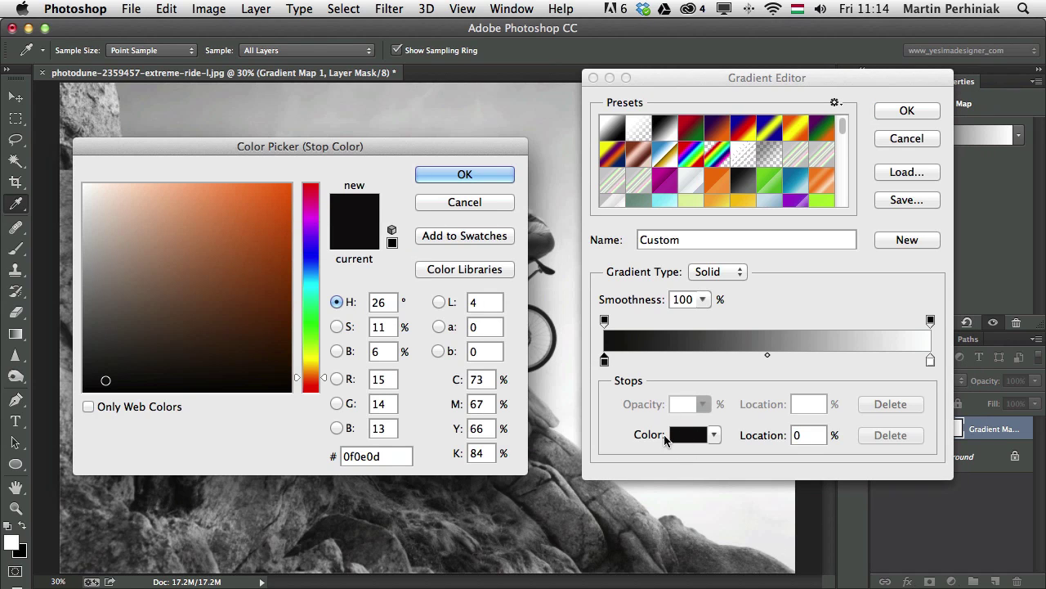
pyautogui.click(266, 206)
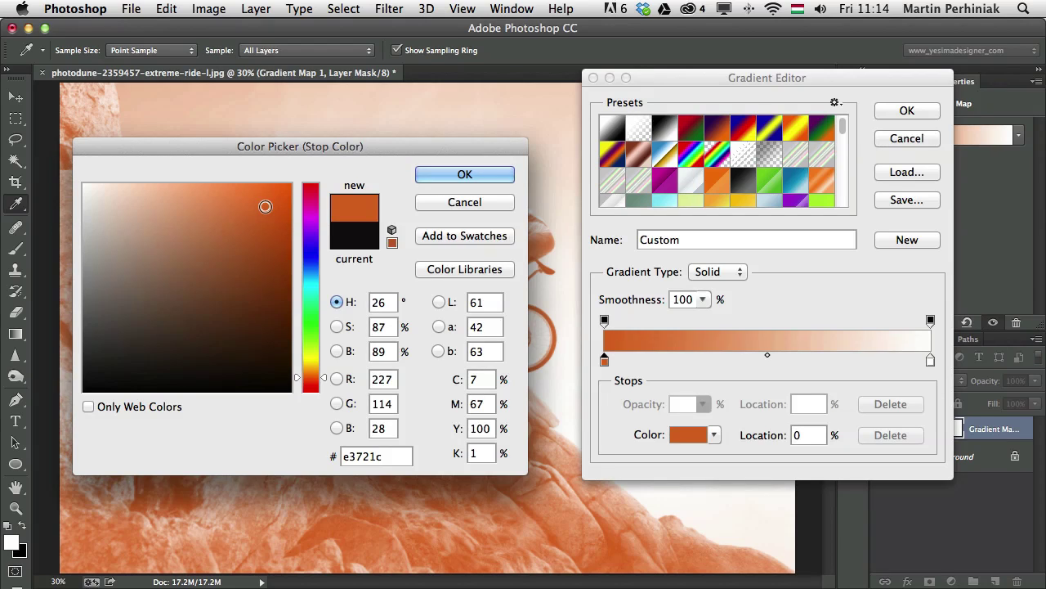
pyautogui.click(130, 187)
pyautogui.click(311, 264)
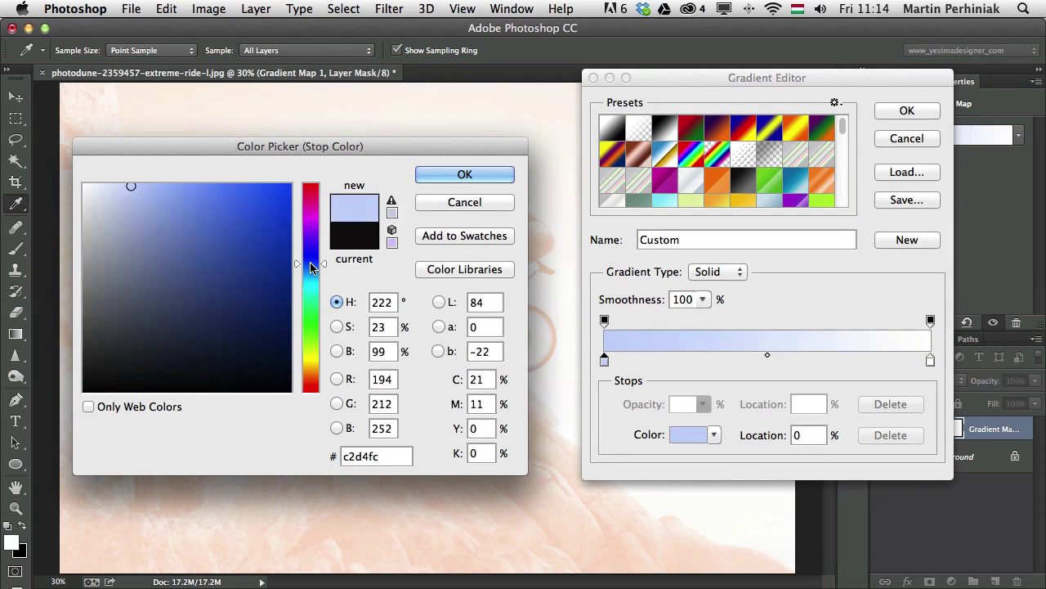
pyautogui.click(464, 202)
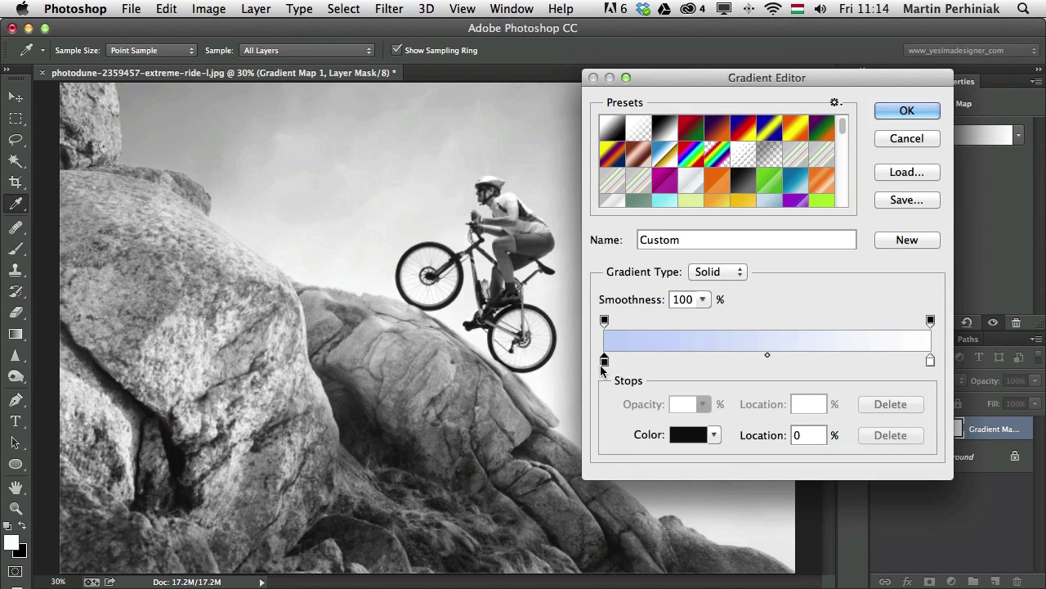
# Change the left gradient stop to a light sky blue (hue 202).
pyautogui.doubleClick(605, 360)
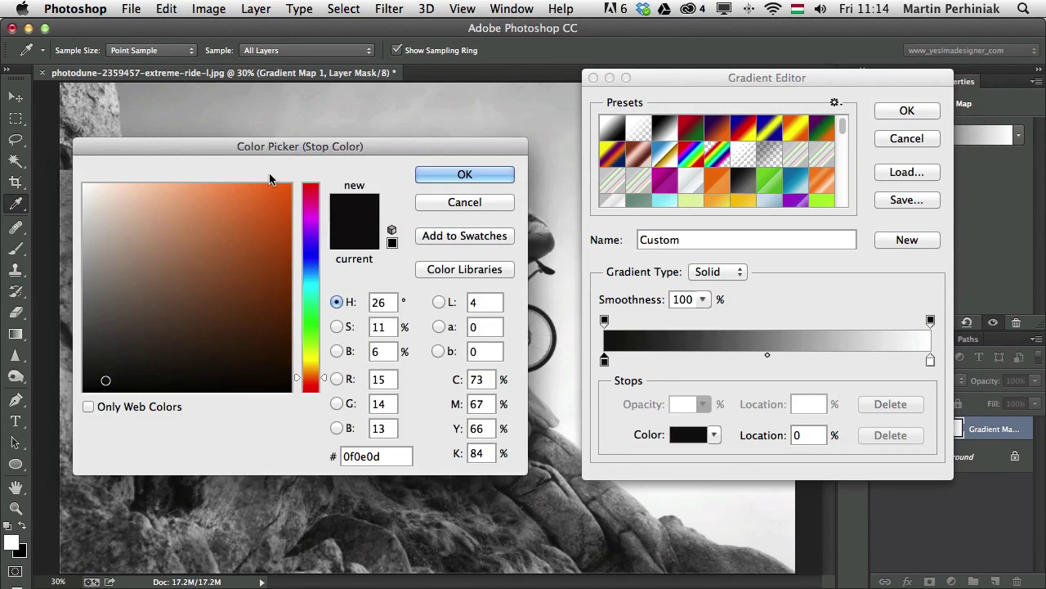
pyautogui.click(310, 251)
pyautogui.click(309, 272)
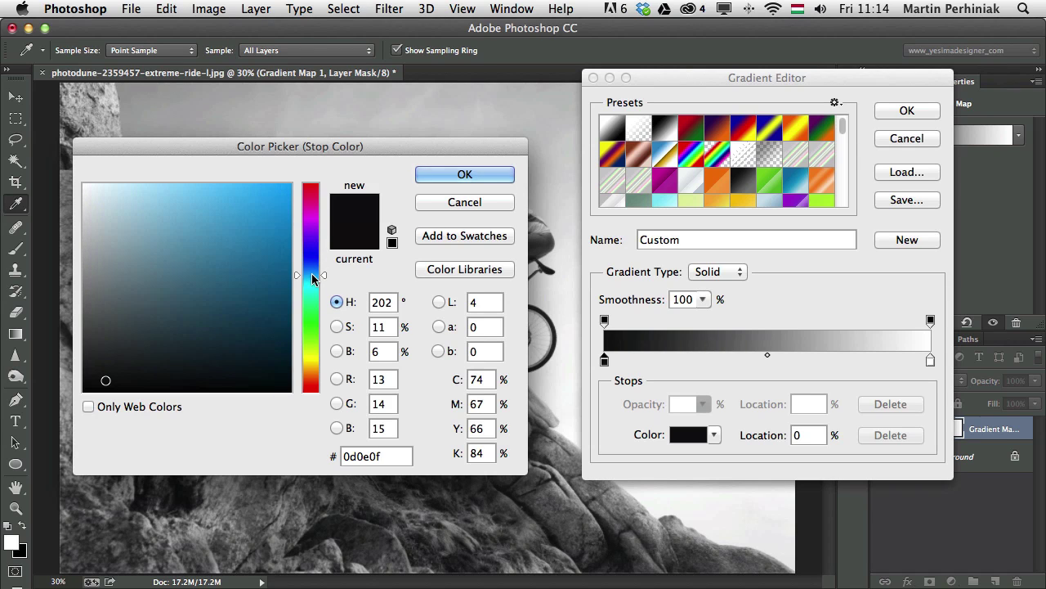
pyautogui.click(234, 215)
pyautogui.click(448, 174)
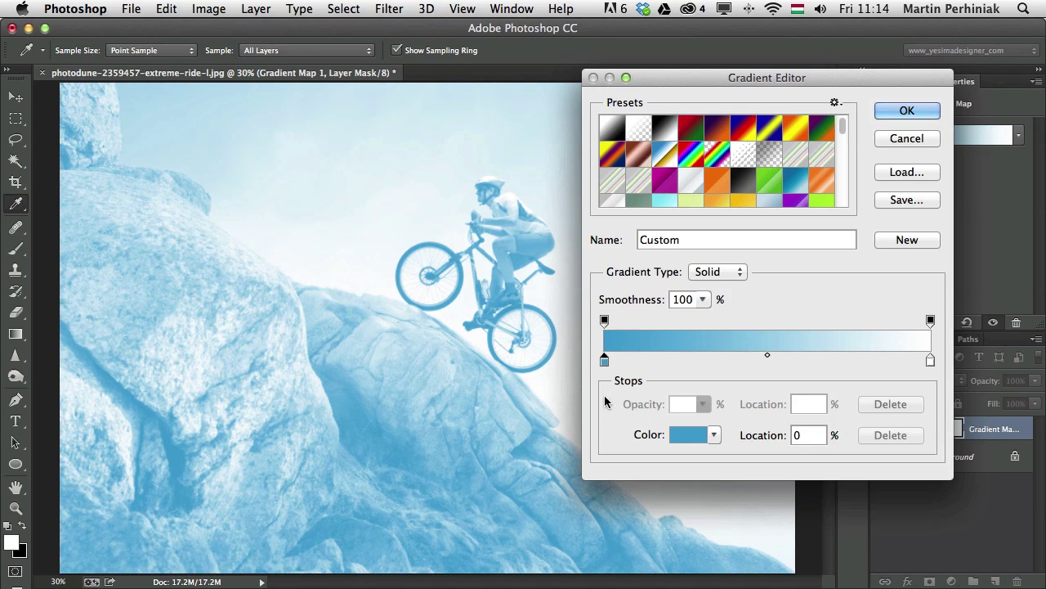
# Move the sky-blue stop toward the middle and add a dark navy (072a3f) stop at 0%.
pyautogui.moveTo(604, 360); pyautogui.dragTo(749, 365)
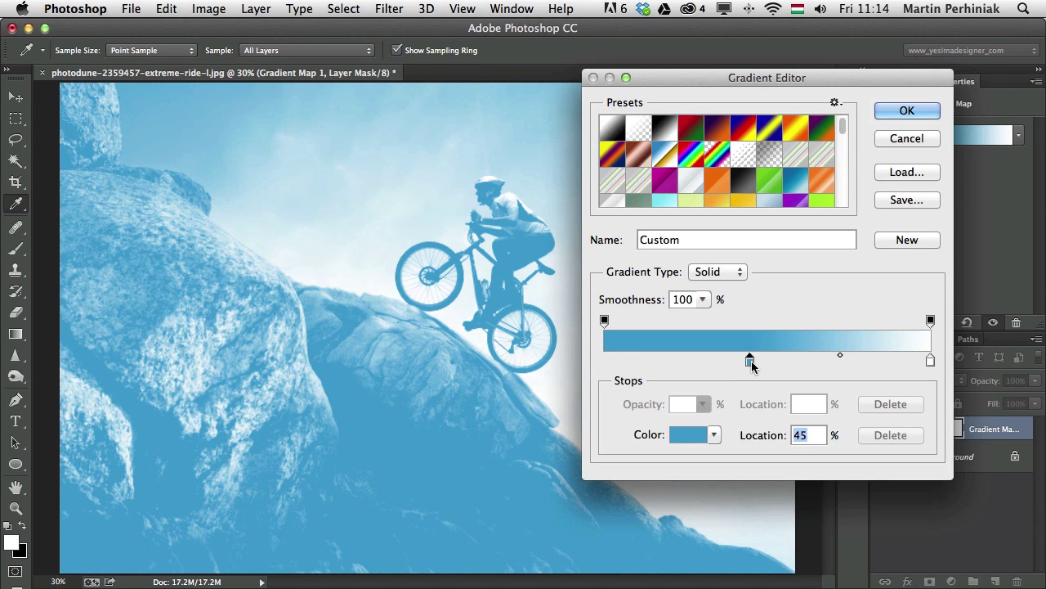
pyautogui.click(609, 363)
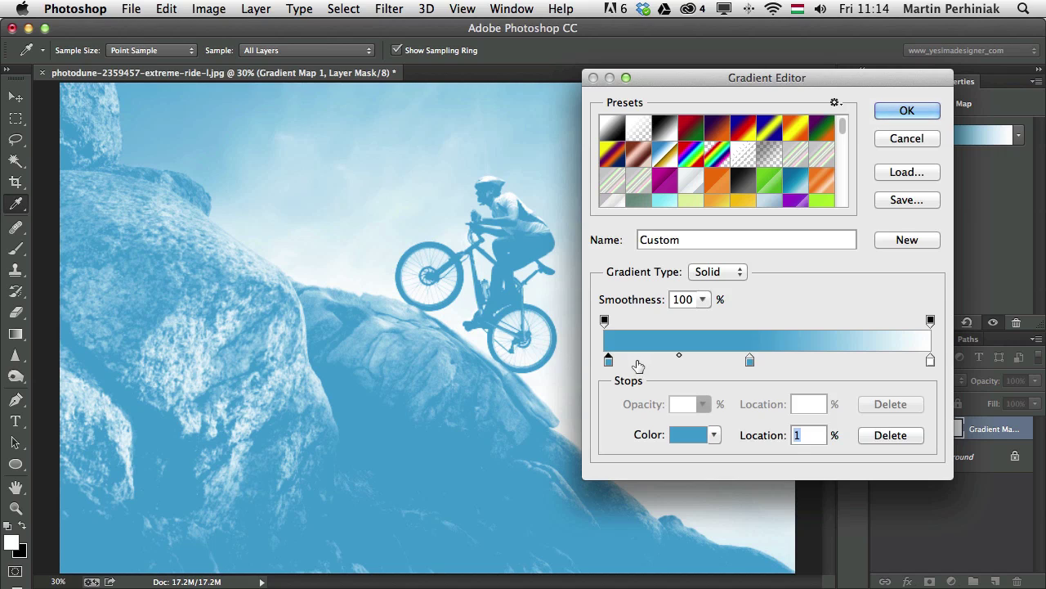
pyautogui.moveTo(609, 364); pyautogui.dragTo(605, 365)
pyautogui.doubleClick(605, 363)
pyautogui.moveTo(254, 286); pyautogui.dragTo(269, 341)
pyautogui.click(485, 175)
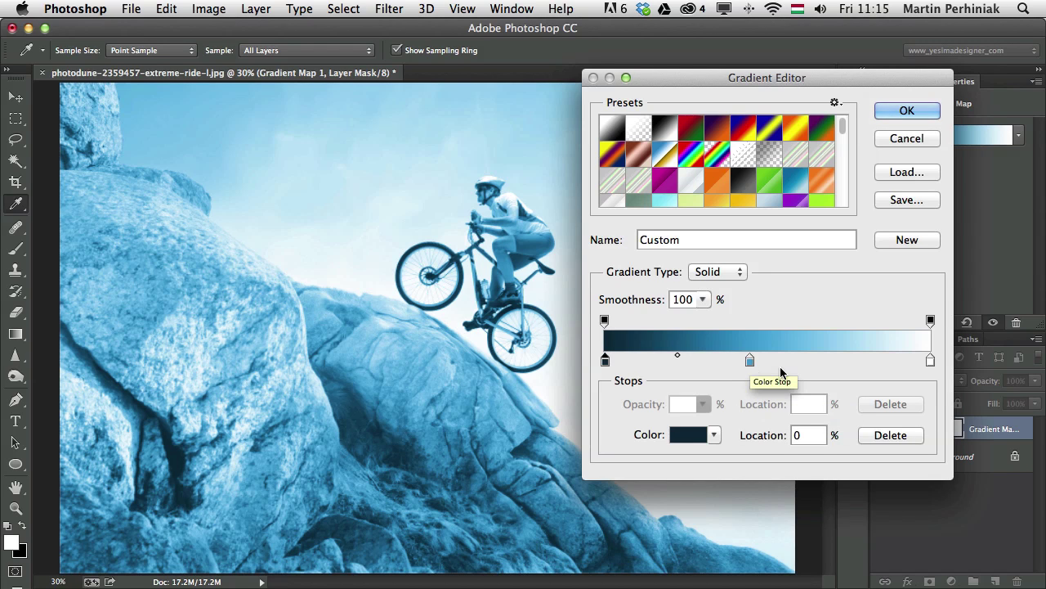
# Add a pale green colour stop at 73% of the gradient.
pyautogui.click(842, 360)
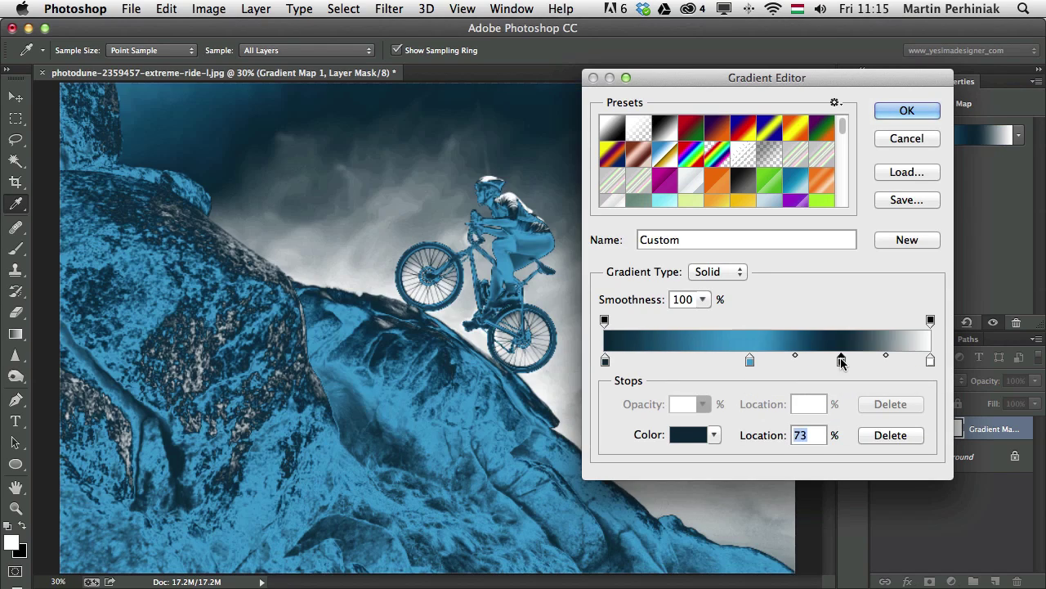
pyautogui.doubleClick(842, 362)
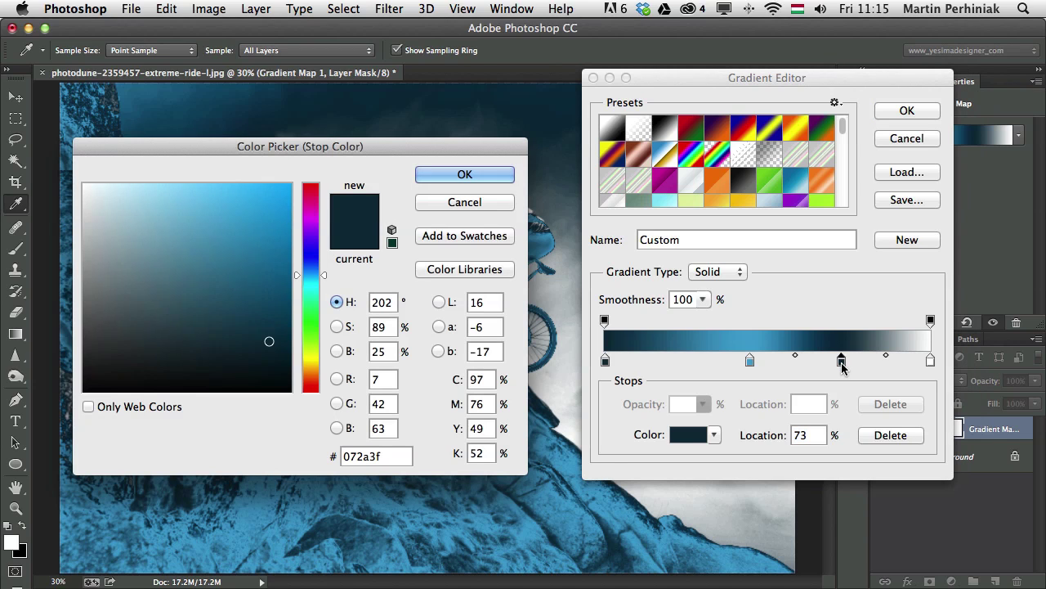
pyautogui.click(311, 360)
pyautogui.click(312, 339)
pyautogui.click(234, 188)
pyautogui.click(137, 190)
pyautogui.click(103, 182)
pyautogui.click(433, 173)
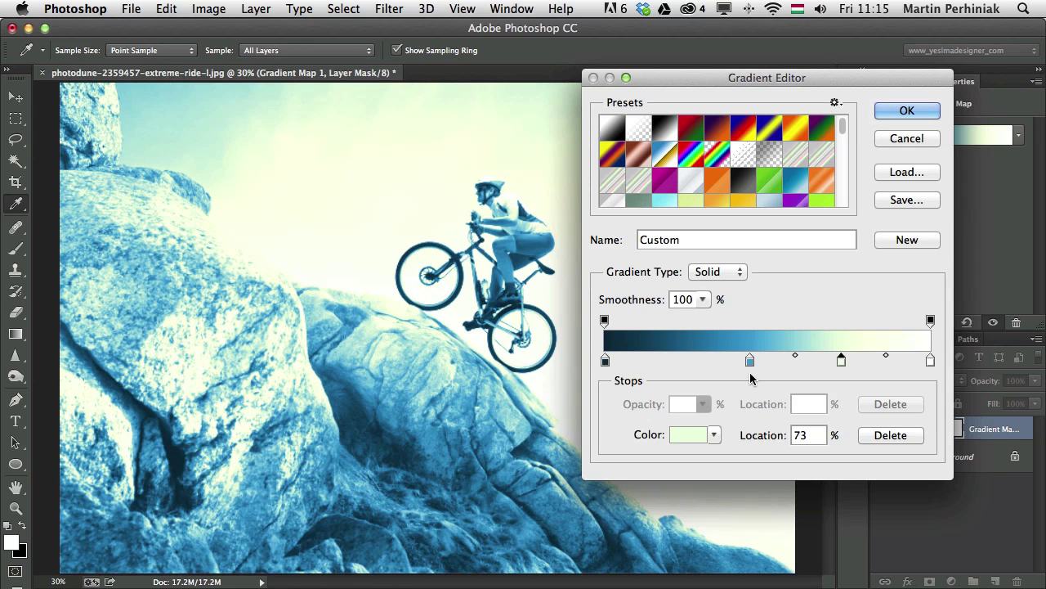
# Move the pale green stop to 100%, the blue stop to about 58%, and the navy stop to 17%.
pyautogui.moveTo(840, 368); pyautogui.dragTo(872, 365)
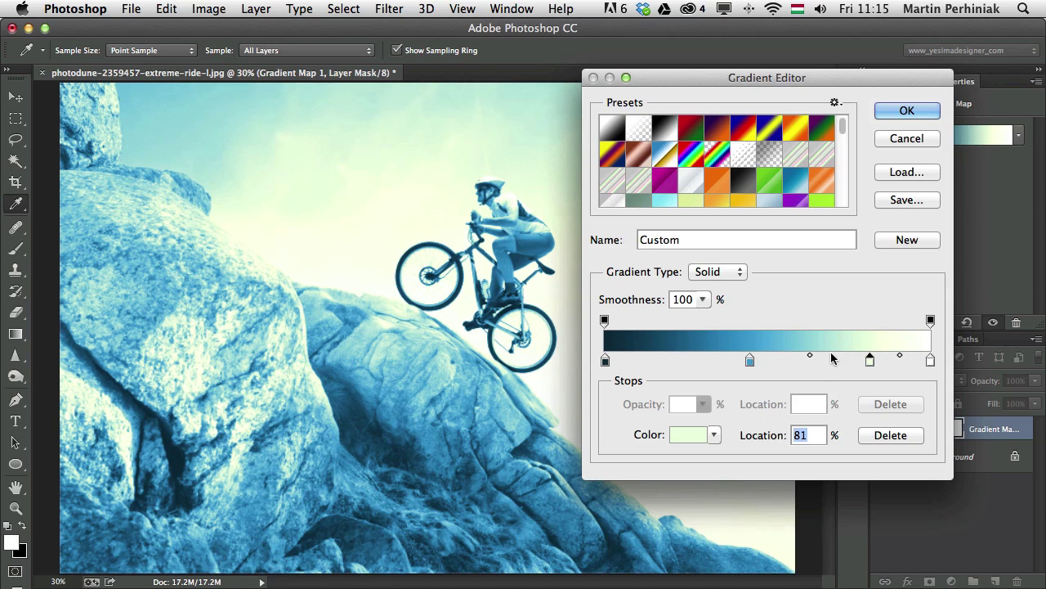
pyautogui.moveTo(749, 364); pyautogui.dragTo(675, 363)
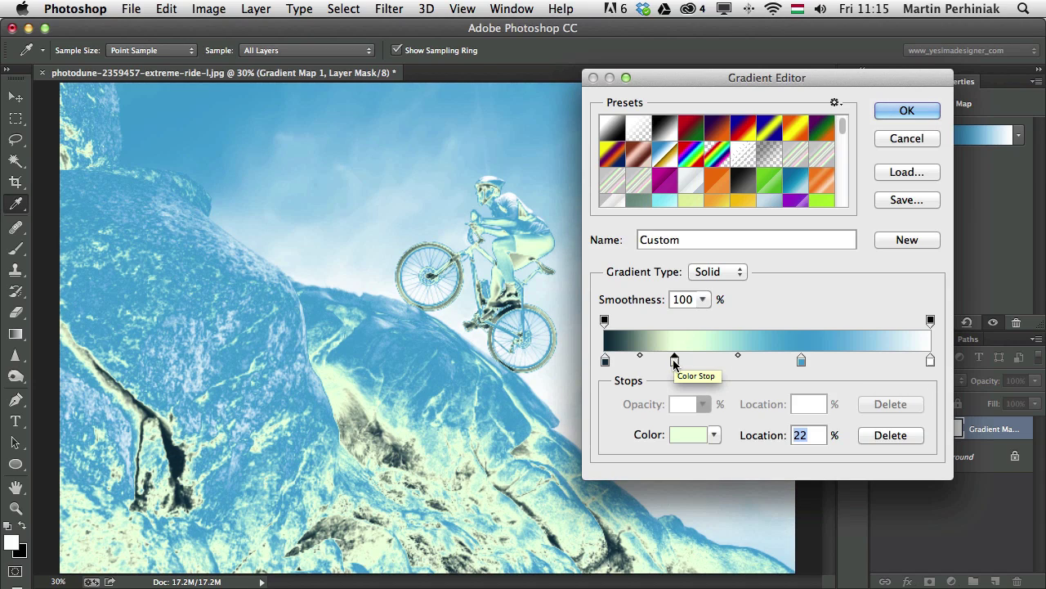
pyautogui.moveTo(675, 363); pyautogui.dragTo(932, 397)
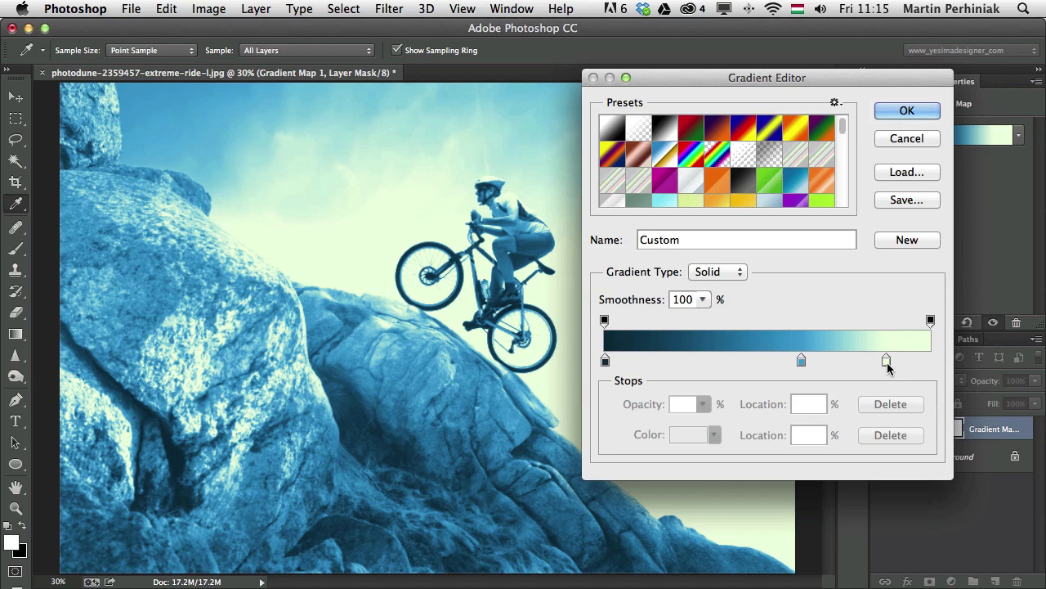
pyautogui.moveTo(887, 362); pyautogui.dragTo(932, 367)
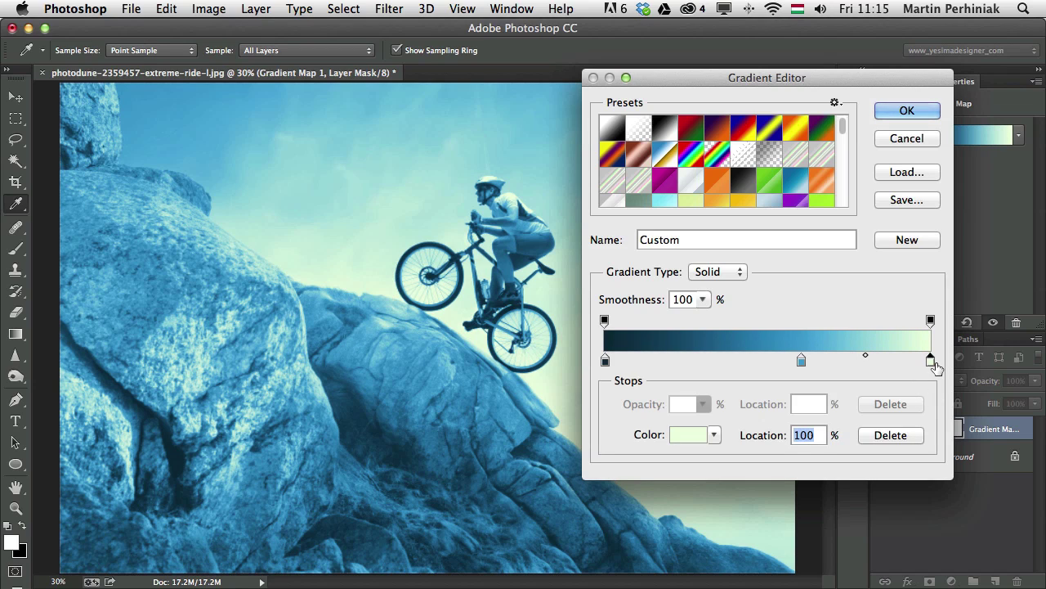
pyautogui.moveTo(803, 361)
pyautogui.mouseDown()
pyautogui.moveTo(757, 361)
pyautogui.moveTo(806, 368)
pyautogui.mouseUp()
pyautogui.click(607, 362)
pyautogui.moveTo(607, 363); pyautogui.dragTo(662, 366)
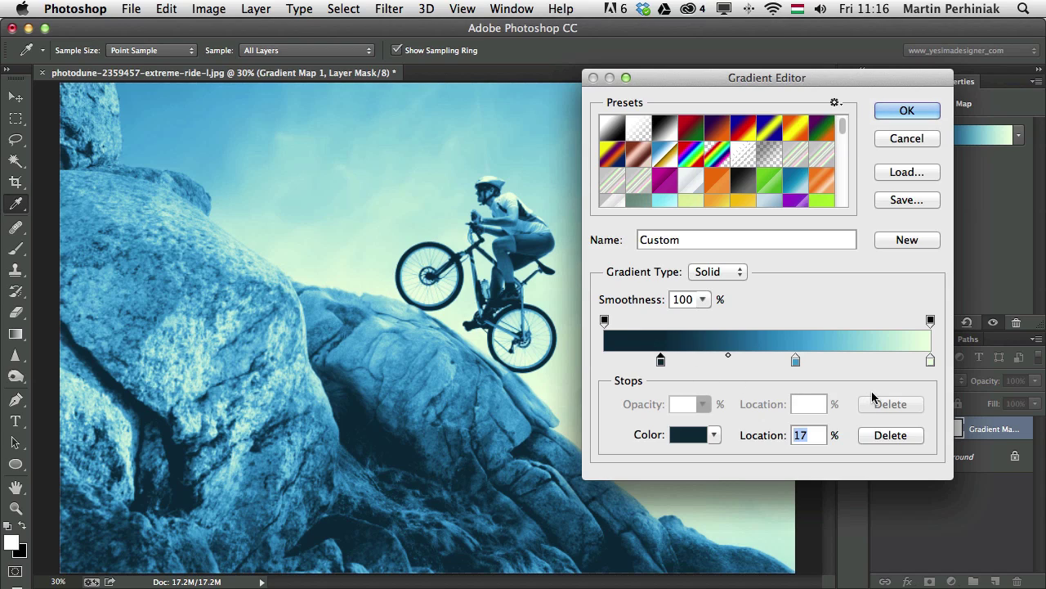
# Make the 100% end stop light purple (hue 288) and shift the Gradient Editor off the photo.
pyautogui.click(930, 363)
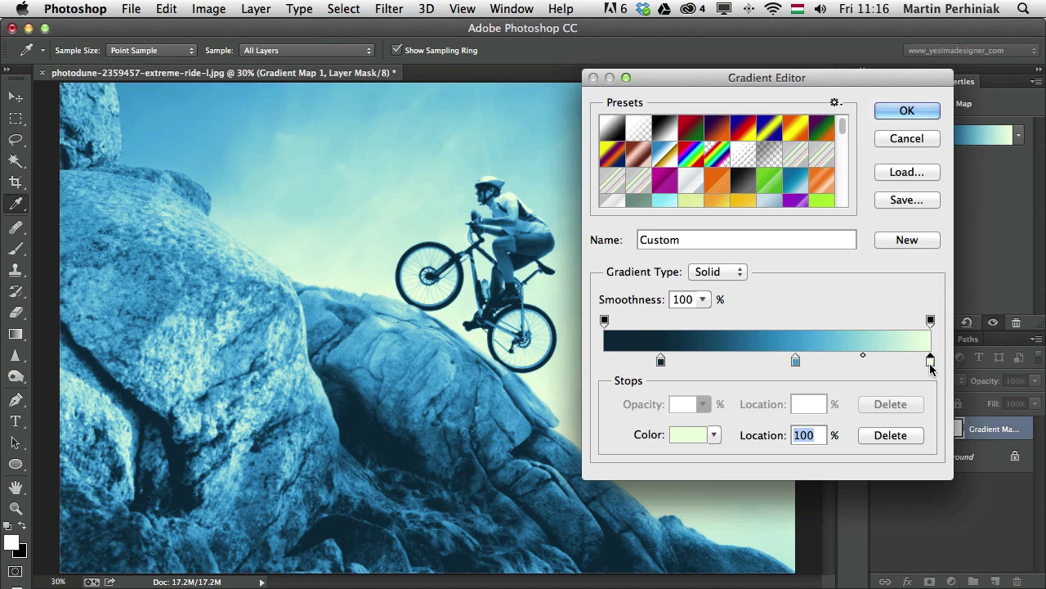
pyautogui.doubleClick(930, 363)
pyautogui.click(312, 226)
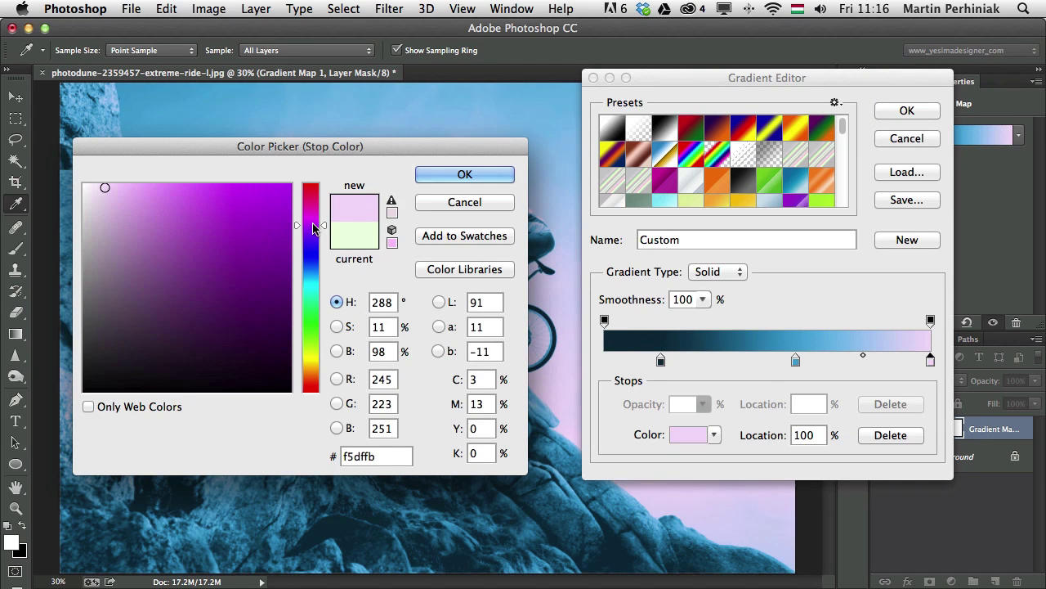
pyautogui.click(479, 177)
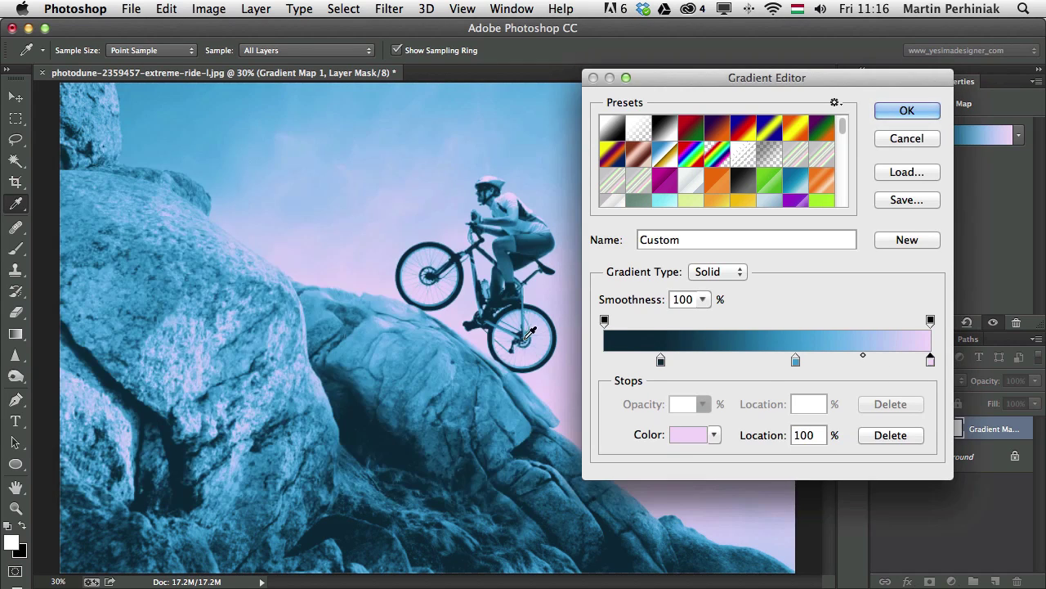
pyautogui.moveTo(676, 82); pyautogui.dragTo(656, 118)
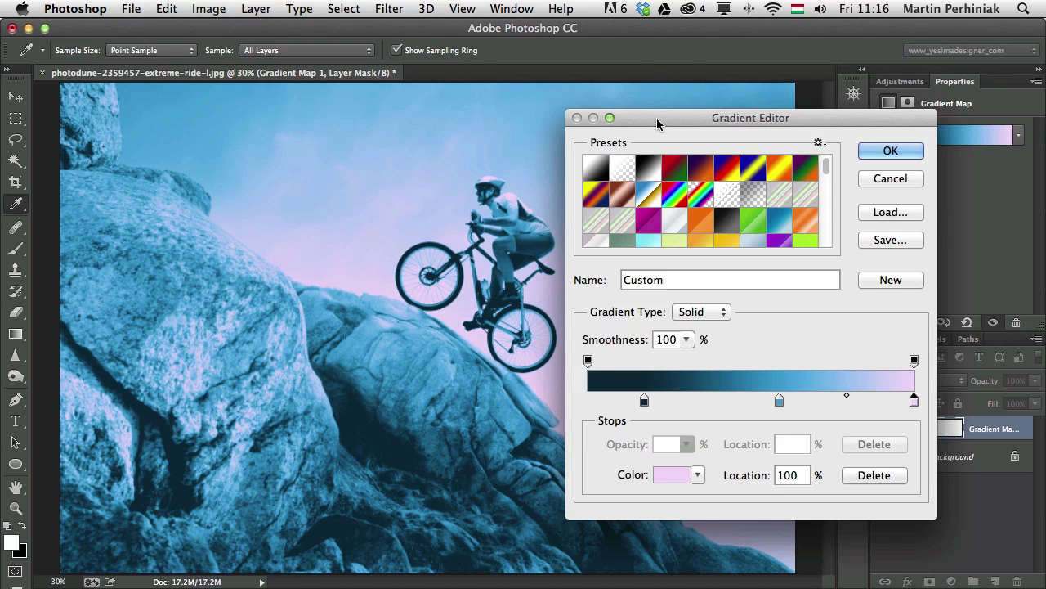
pyautogui.moveTo(656, 117); pyautogui.dragTo(643, 99)
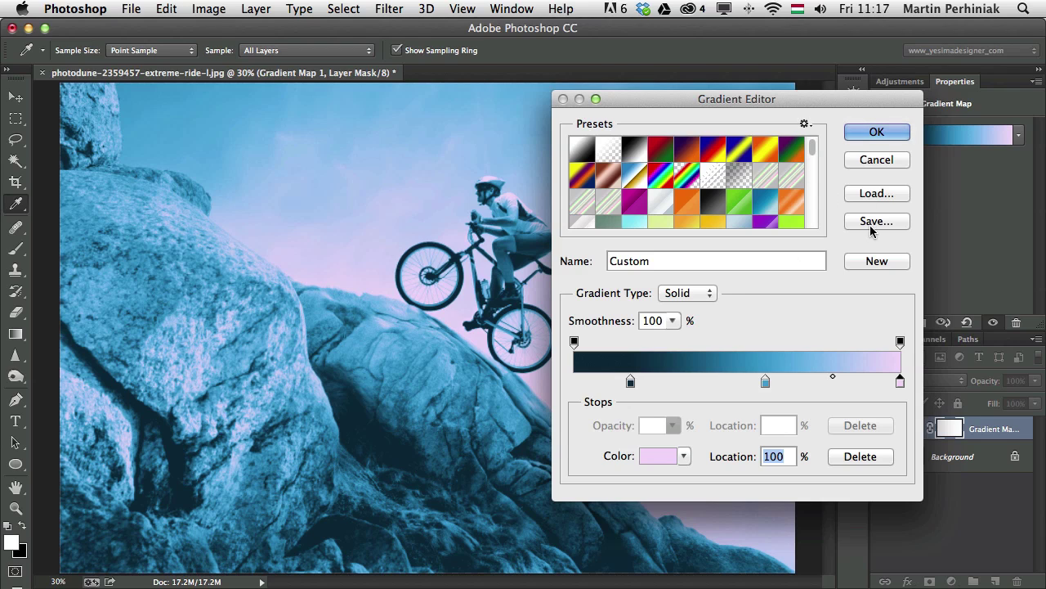
# Name the gradient 'blue and pink' and add it as a new preset.
pyautogui.doubleClick(694, 261)
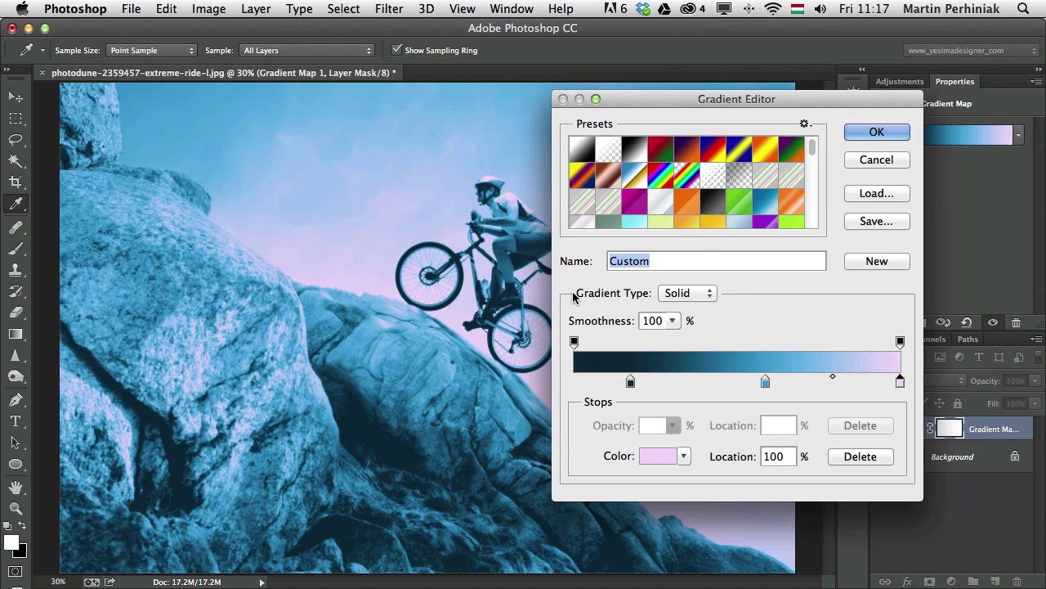
pyautogui.write('b')
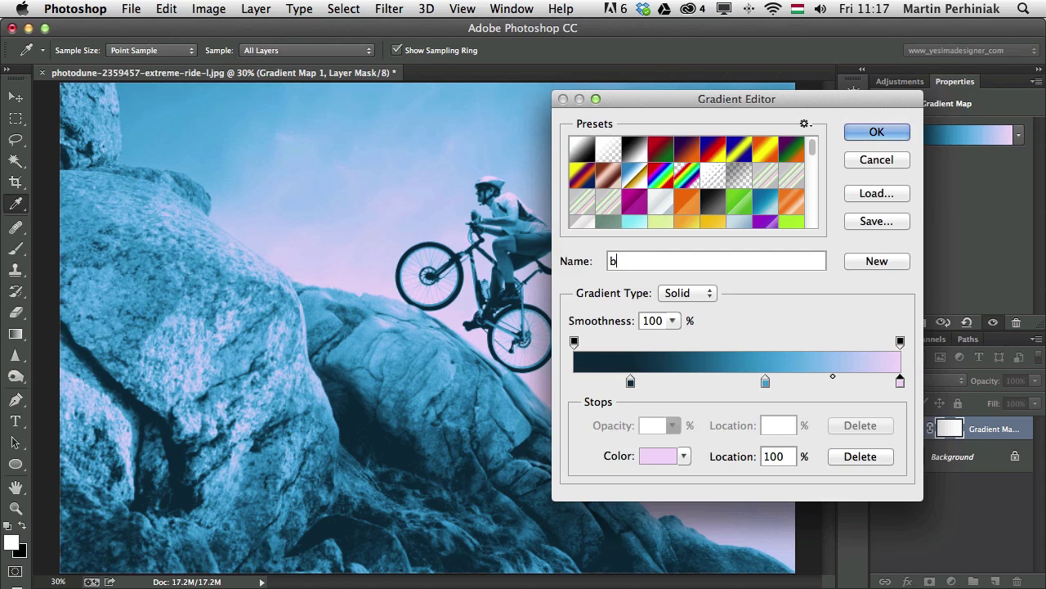
pyautogui.write('lue and pink')
pyautogui.click(867, 265)
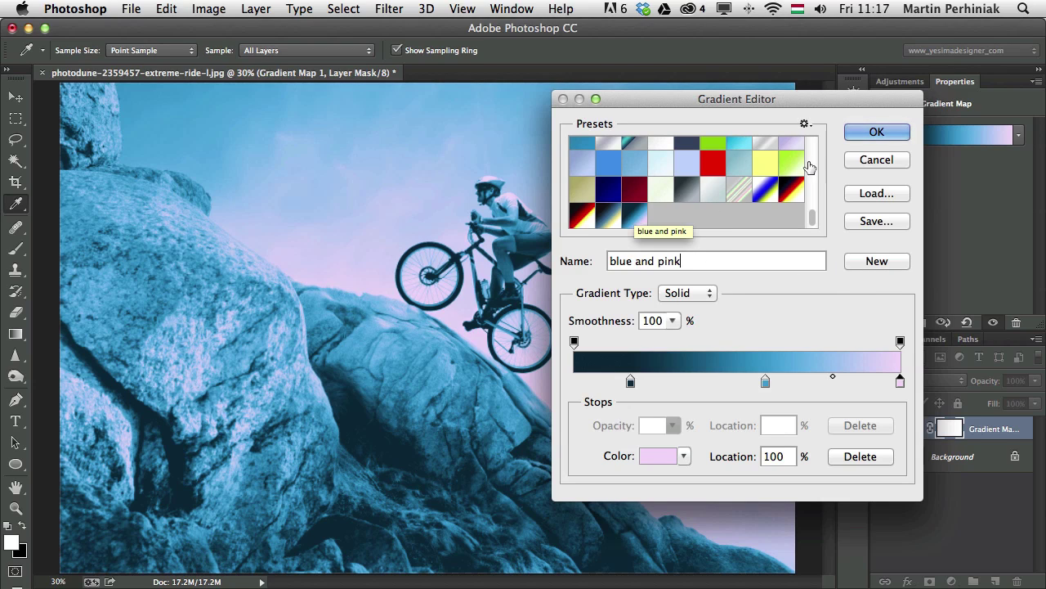
# Open the gradient presets' Save dialog from the presets options.
pyautogui.click(806, 123)
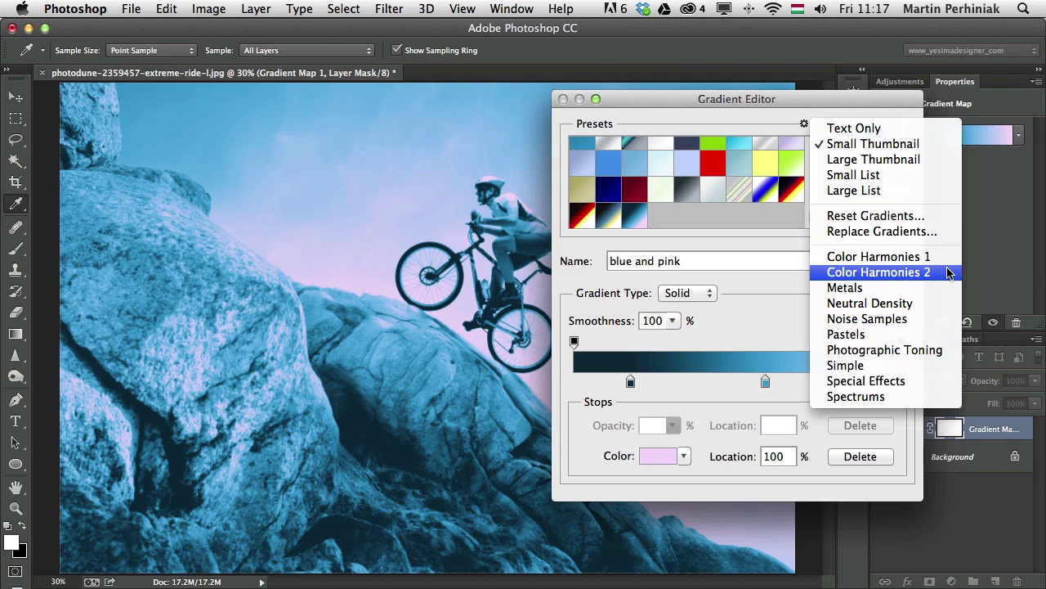
pyautogui.click(781, 289)
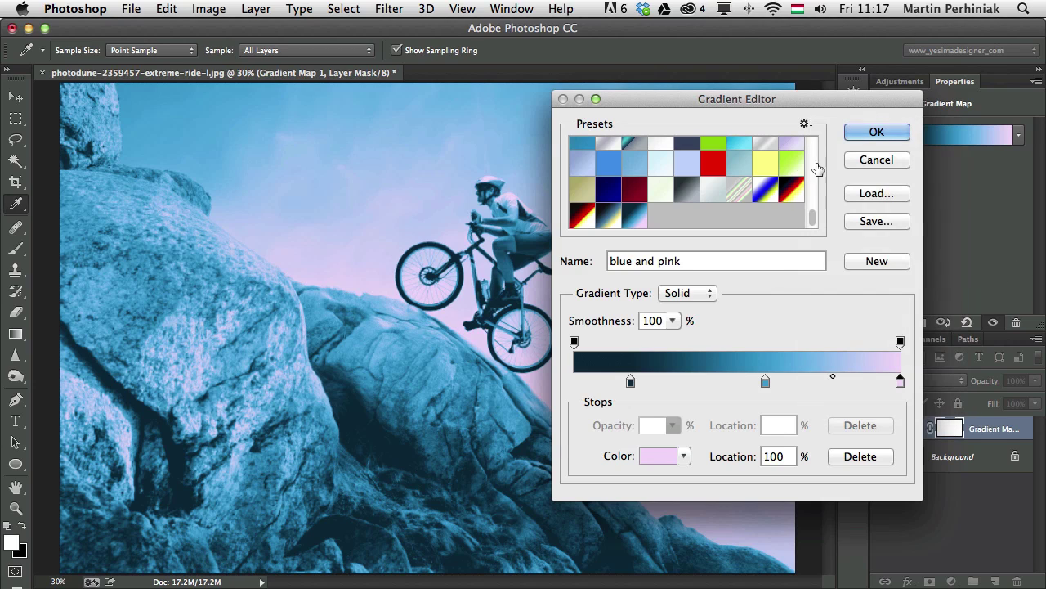
pyautogui.click(873, 221)
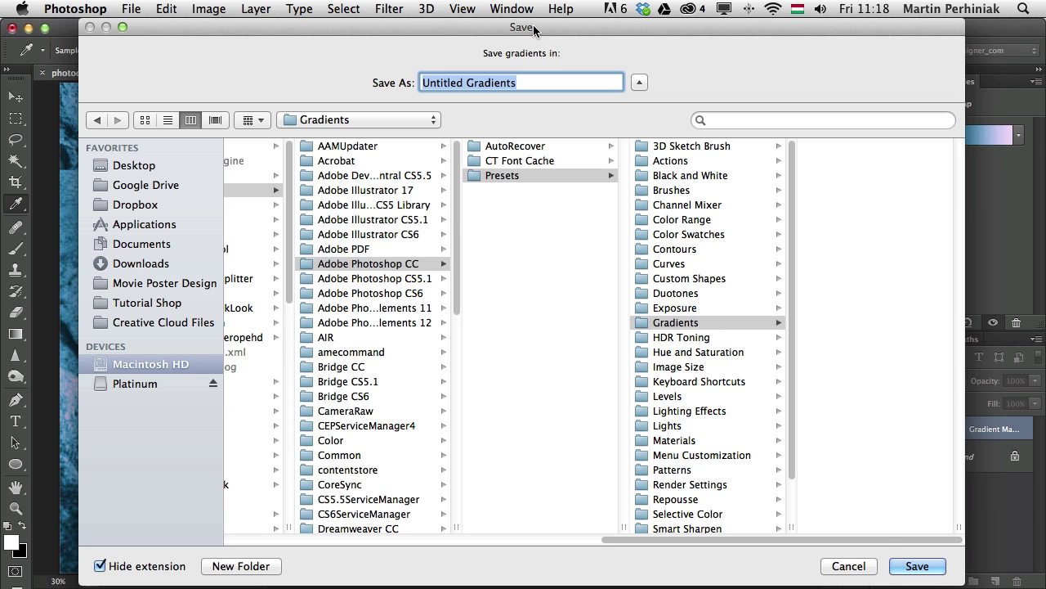
# Dismiss the save prompt, apply the blue-and-pink gradient map, and check the Sync Settings preferences.
pyautogui.click(848, 566)
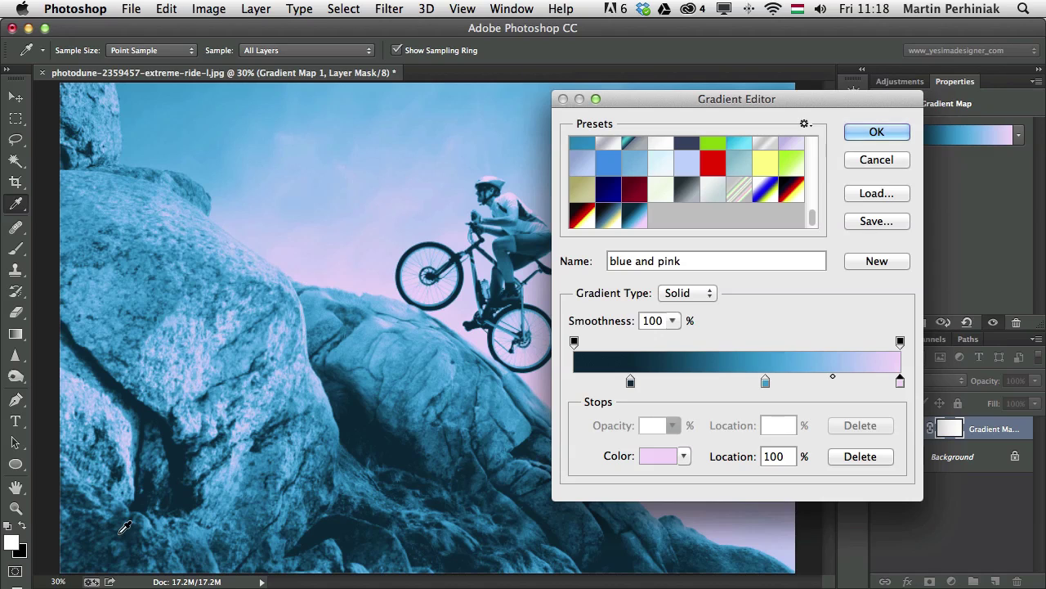
pyautogui.press('Return')
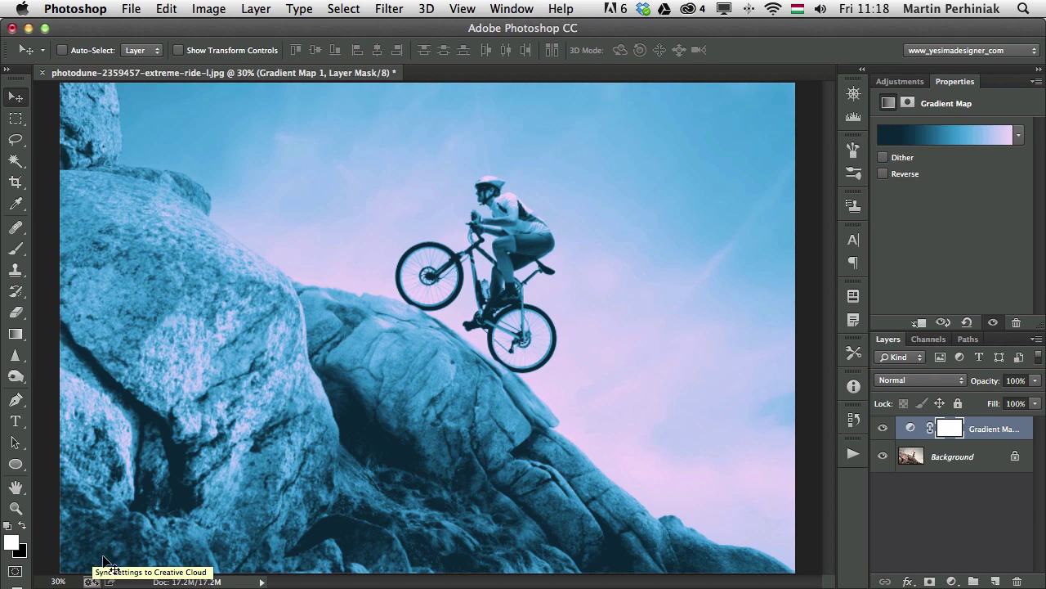
pyautogui.click(75, 8)
pyautogui.moveTo(107, 64)
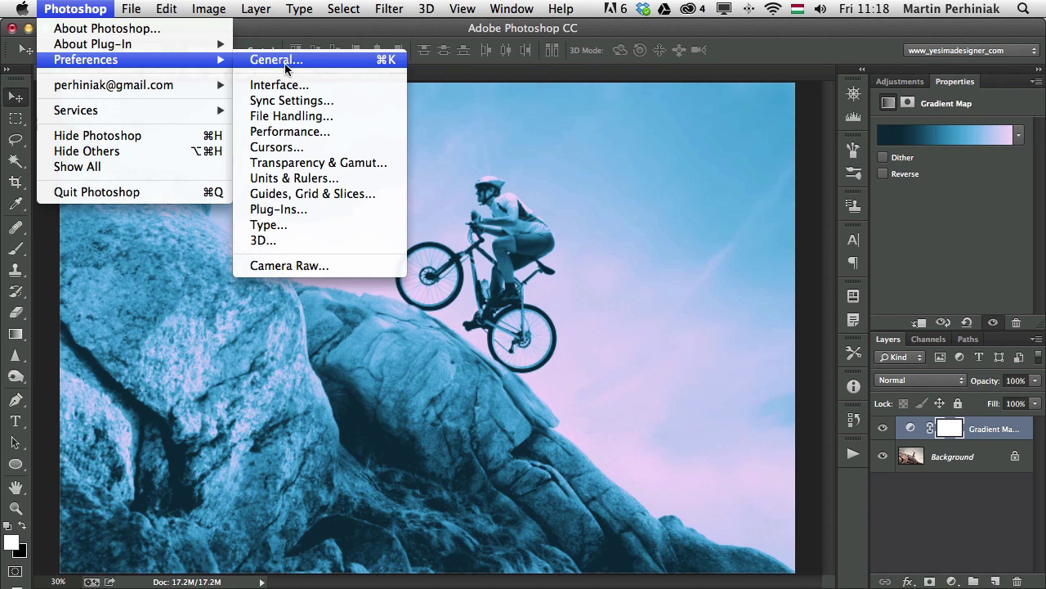
pyautogui.click(299, 99)
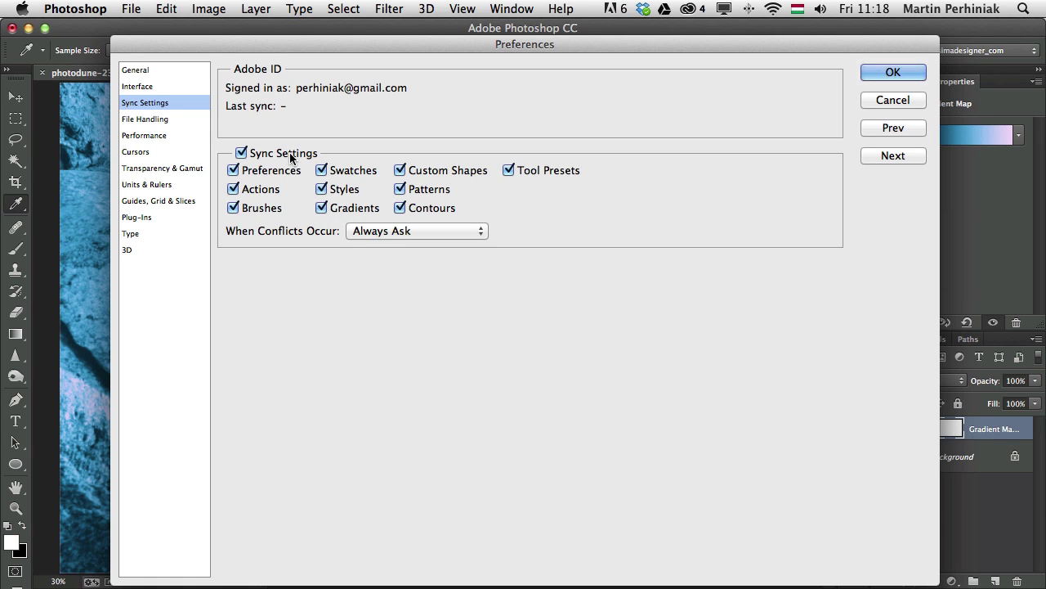
pyautogui.click(920, 75)
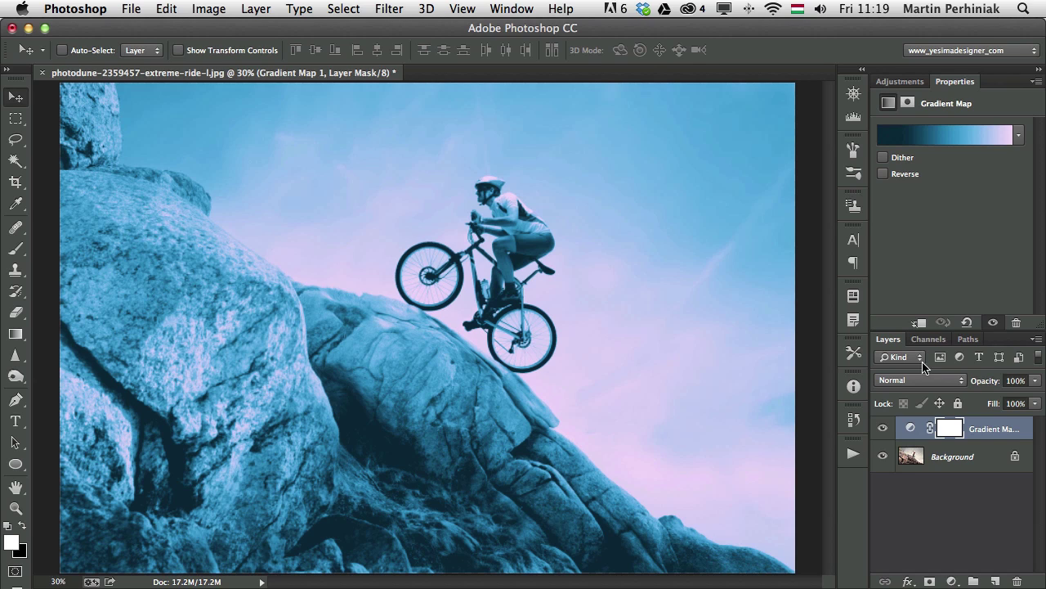
# Compare the Gradient Map on and off, then set its opacity to 49% in Normal mode.
pyautogui.click(882, 428)
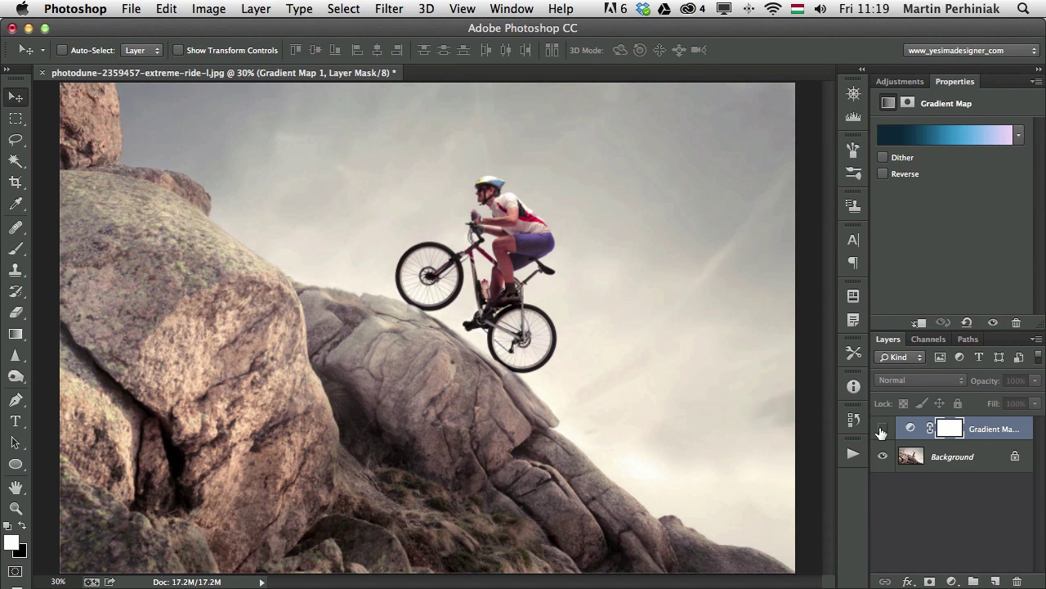
pyautogui.click(882, 428)
pyautogui.moveTo(990, 386)
pyautogui.mouseDown()
pyautogui.moveTo(950, 385)
pyautogui.moveTo(1007, 386)
pyautogui.mouseUp()
pyautogui.click(960, 380)
pyautogui.click(958, 380)
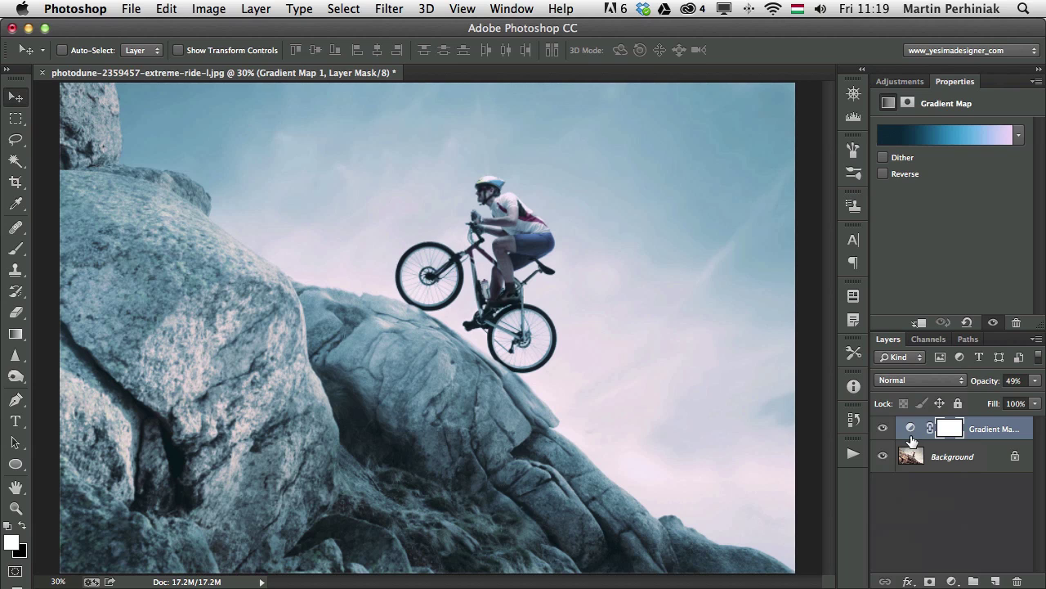
pyautogui.click(899, 81)
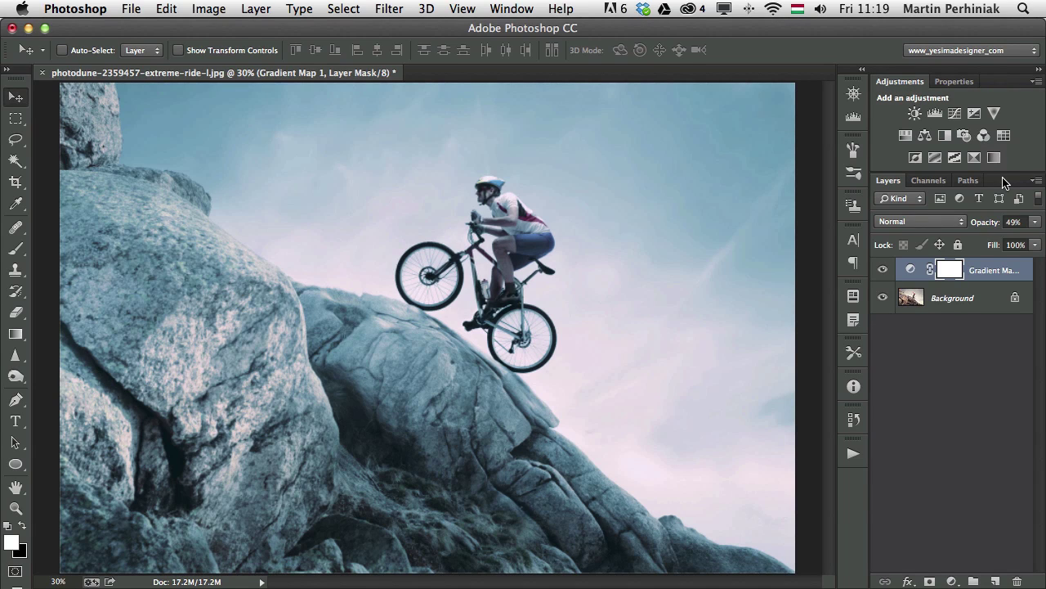